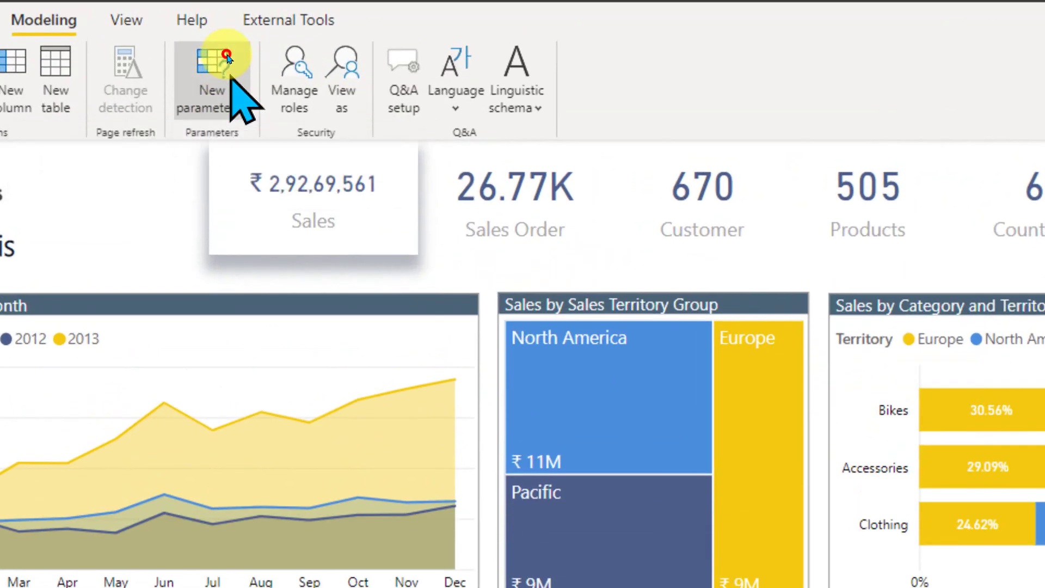
Step: Start creating a new parameter of the Fields type for the report
left_click(221, 66)
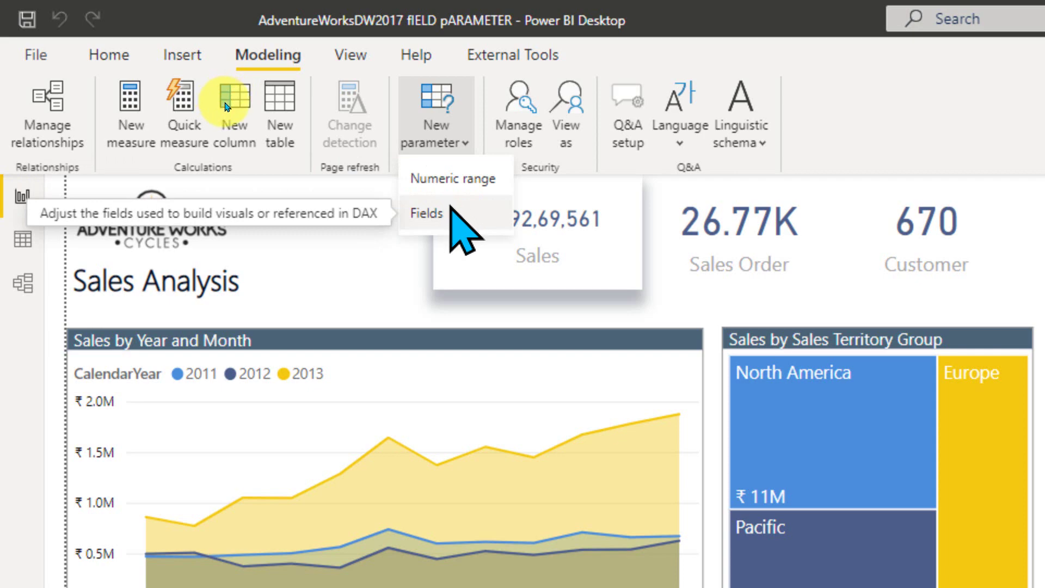
left_click(430, 214)
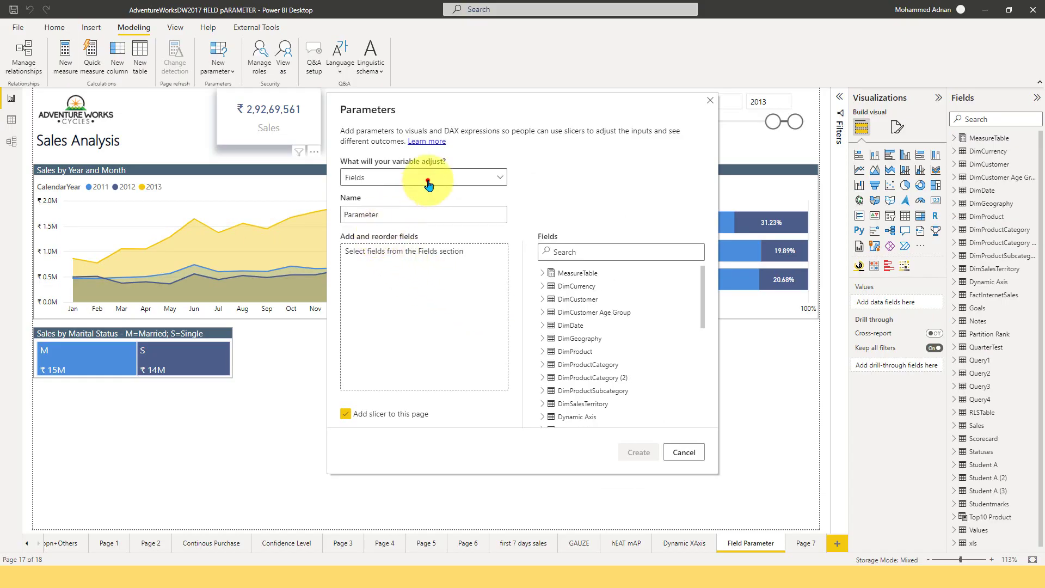
left_click(429, 184)
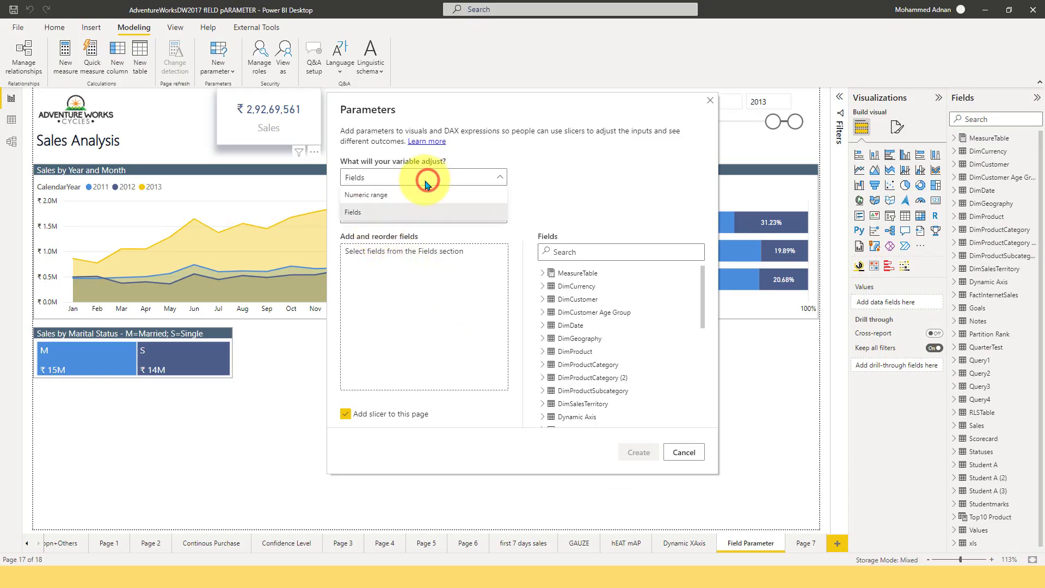
left_click(398, 199)
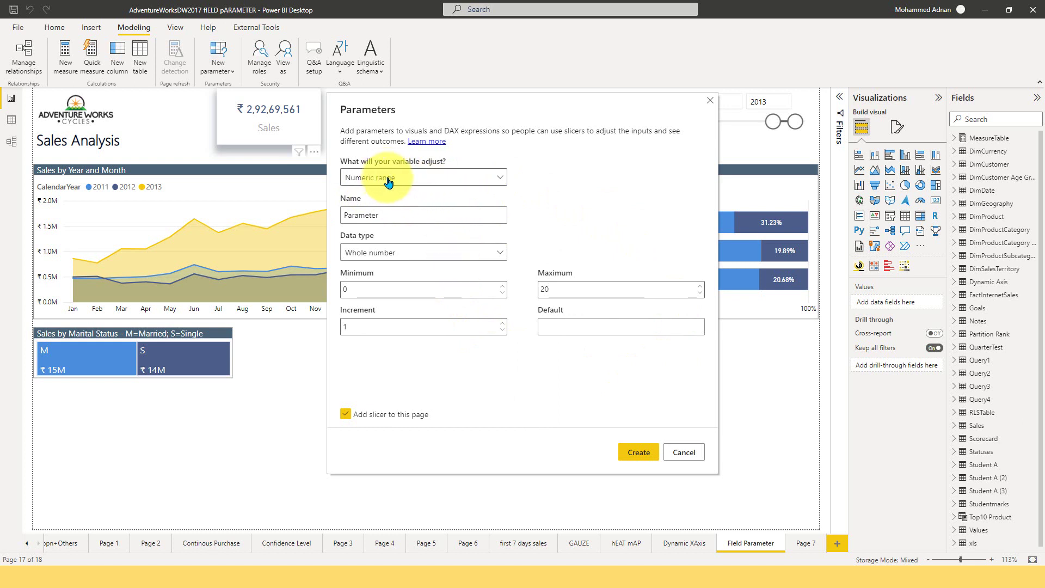
left_click(391, 180)
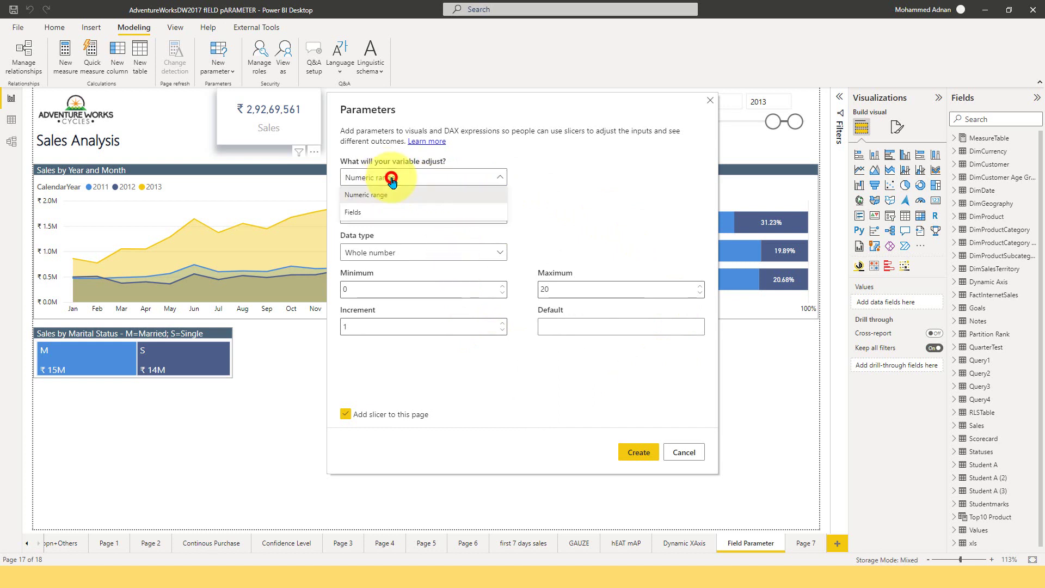
left_click(382, 212)
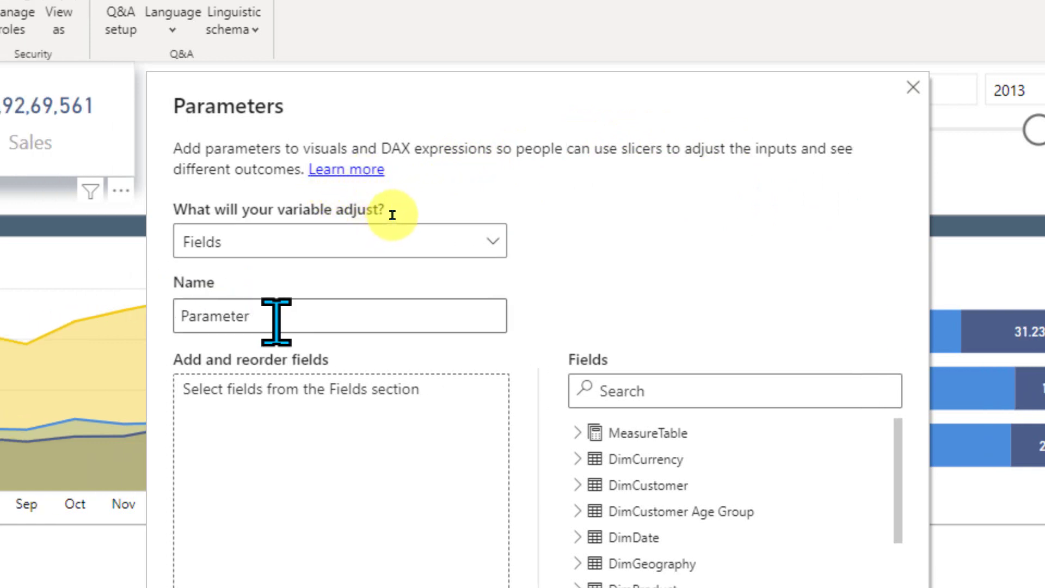
Step: Add the SumQnty measure and the SalesAmt measure from the MeasureTable to the field parameter, in that order
left_click_drag(247, 316, 181, 315)
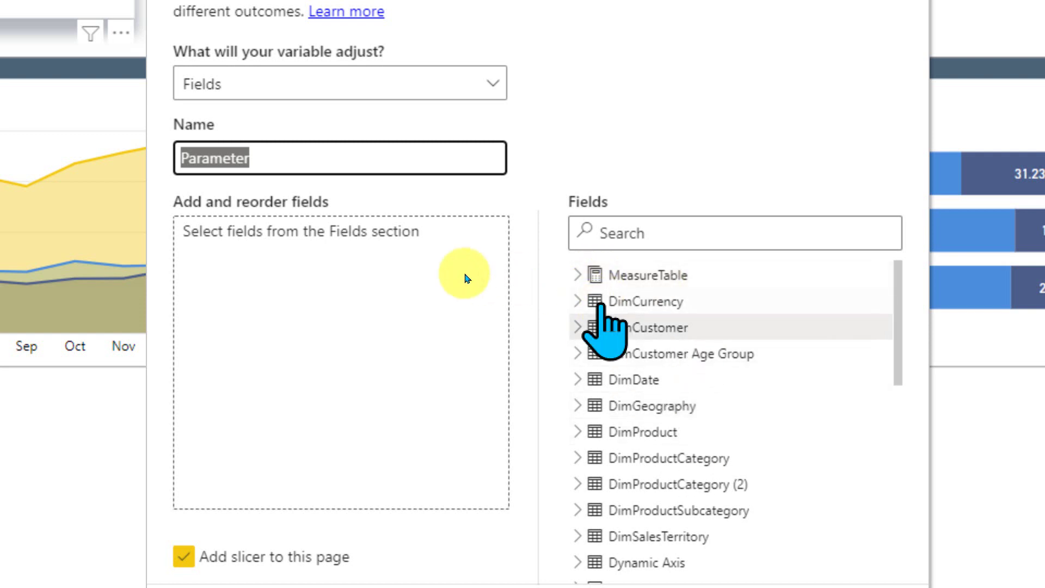
left_click(540, 275)
left_click(576, 275)
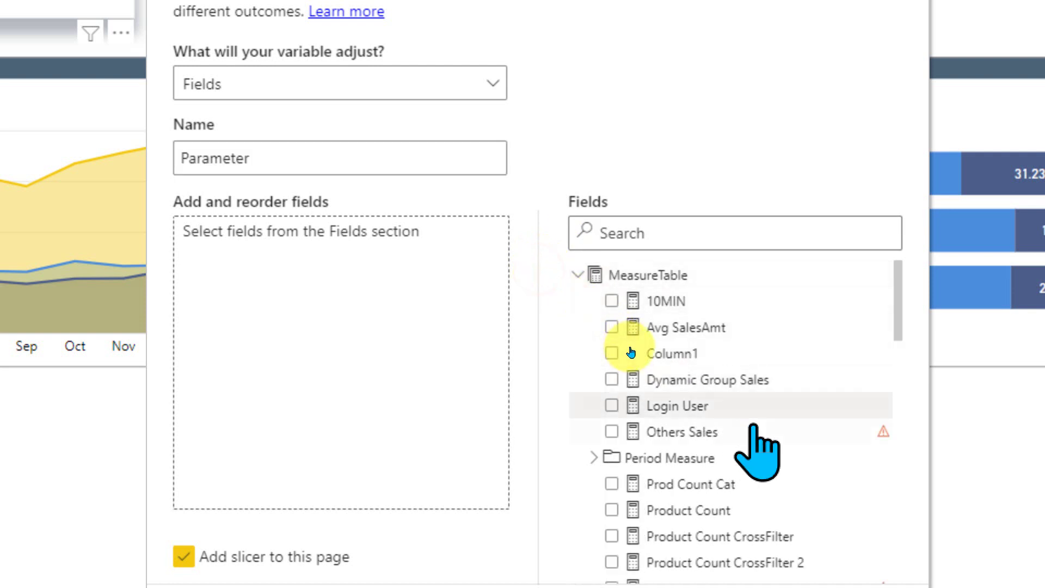
scroll(630, 351, "down", 1)
scroll(630, 351, "down", 5)
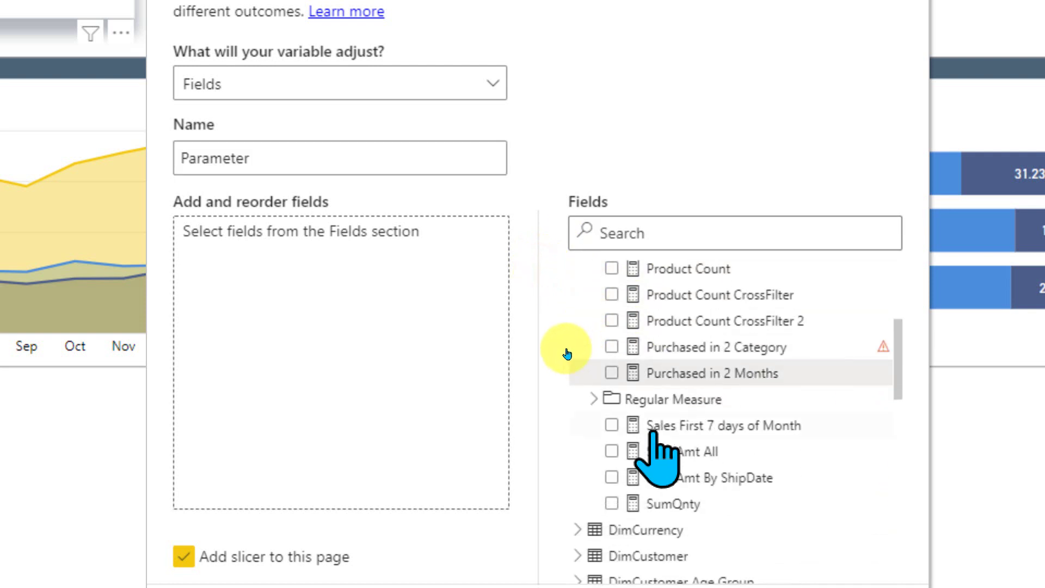
left_click(593, 398)
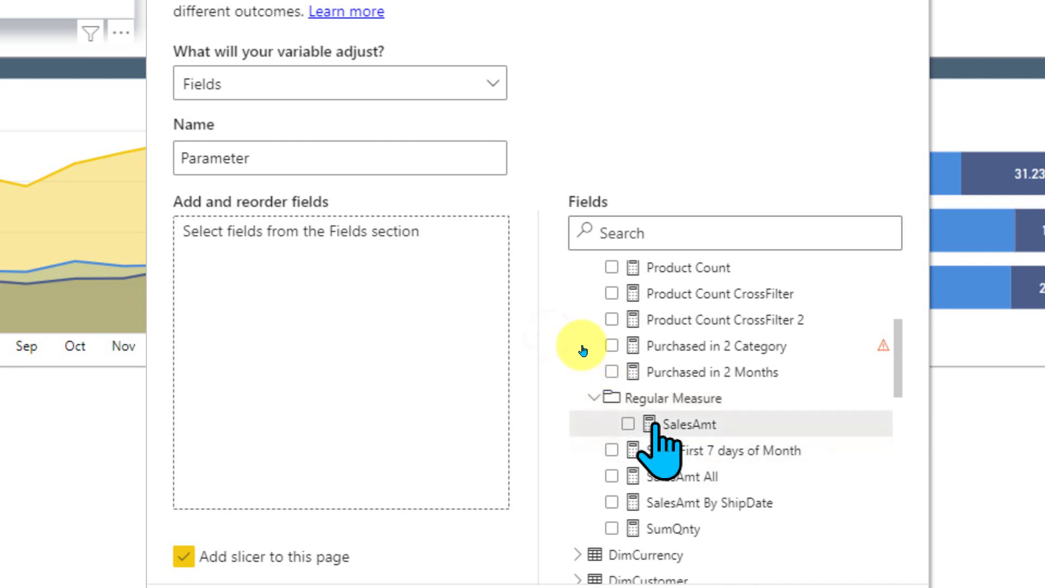
left_click_drag(591, 412, 303, 264)
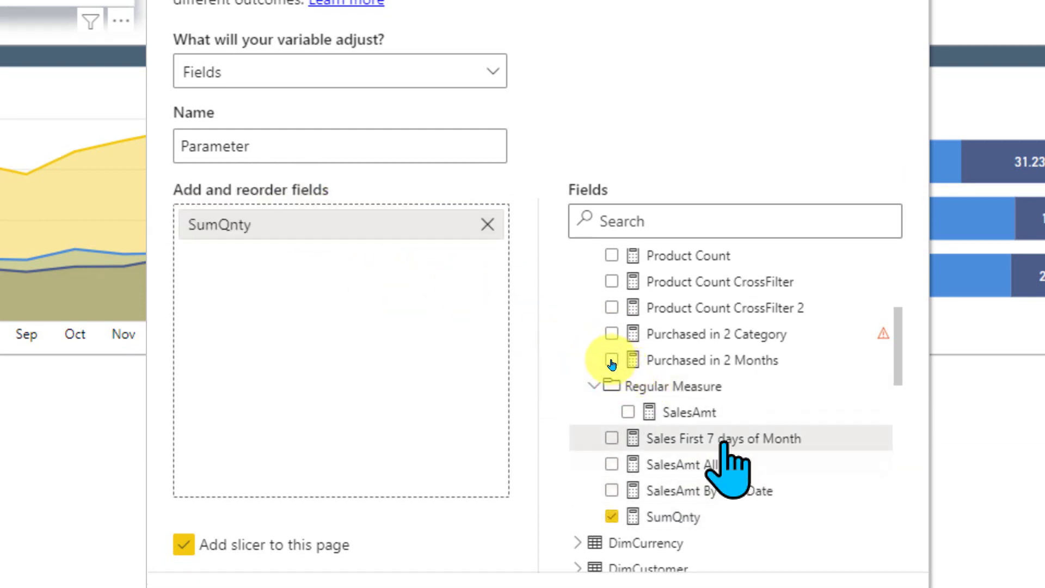
left_click_drag(604, 412, 392, 256)
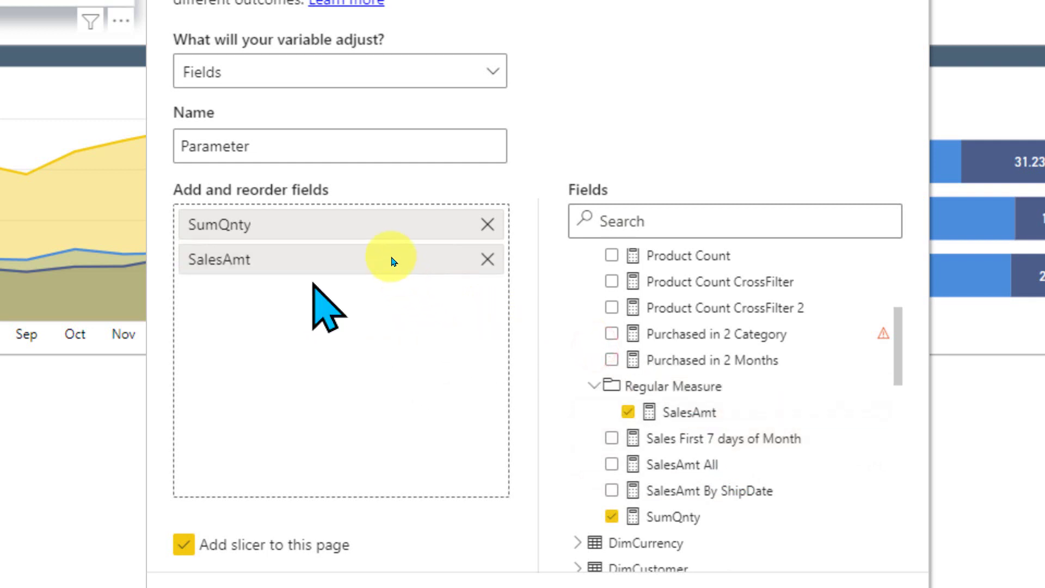
Step: Name the parameter Quantity & Sales and create it with a slicer on the current page
double_click(217, 145)
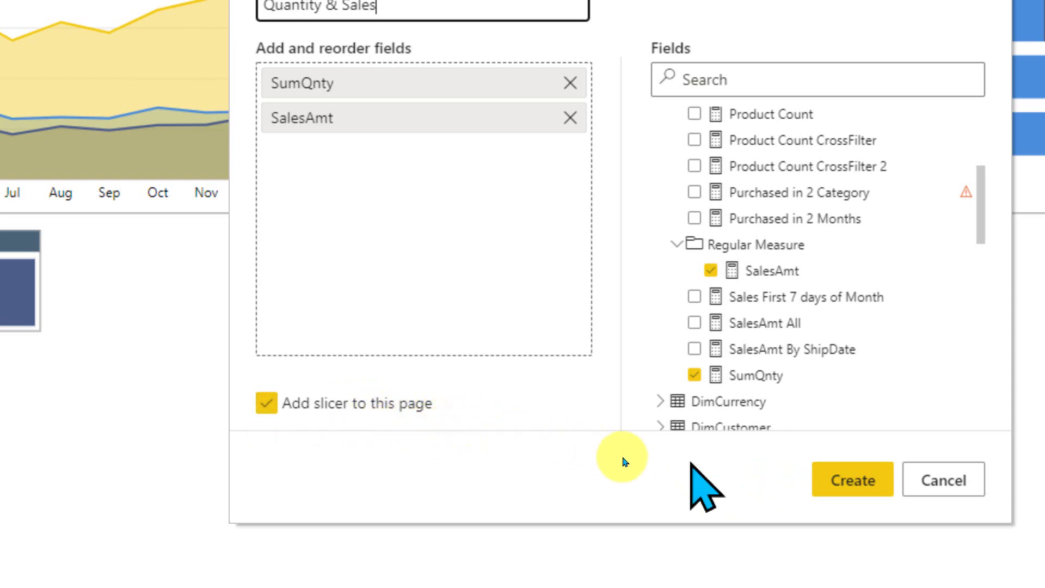
left_click(853, 480)
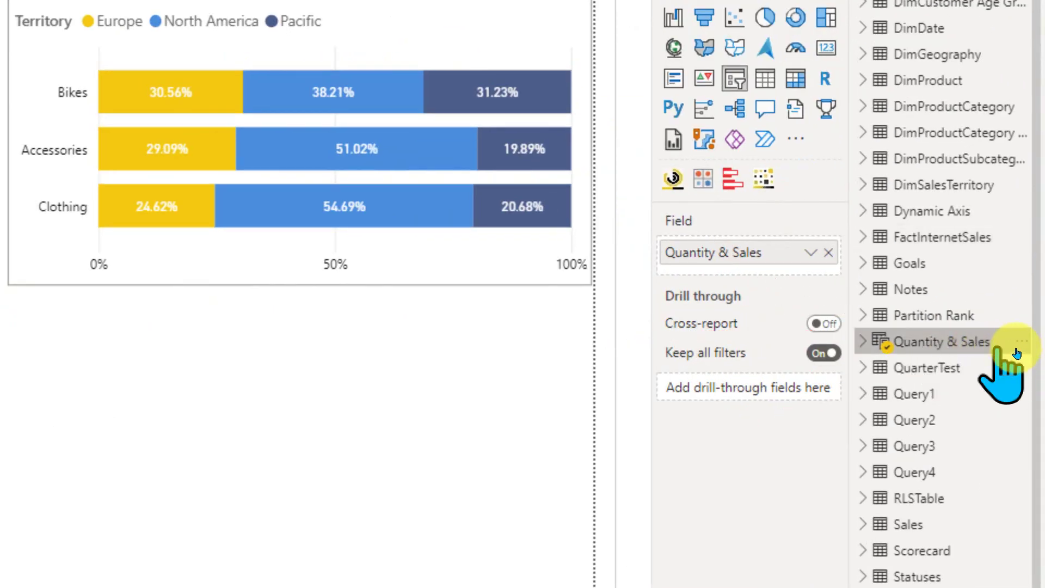
Step: Examine the DAX definition of the Quantity & Sales parameter and open its table in the data view
mouse_move(959, 344)
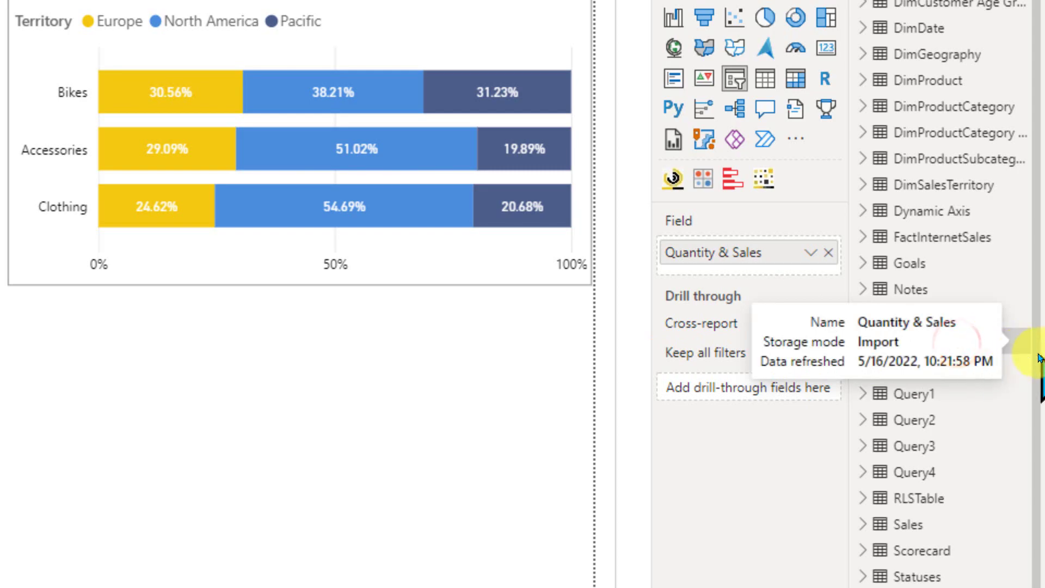
left_click(1028, 343)
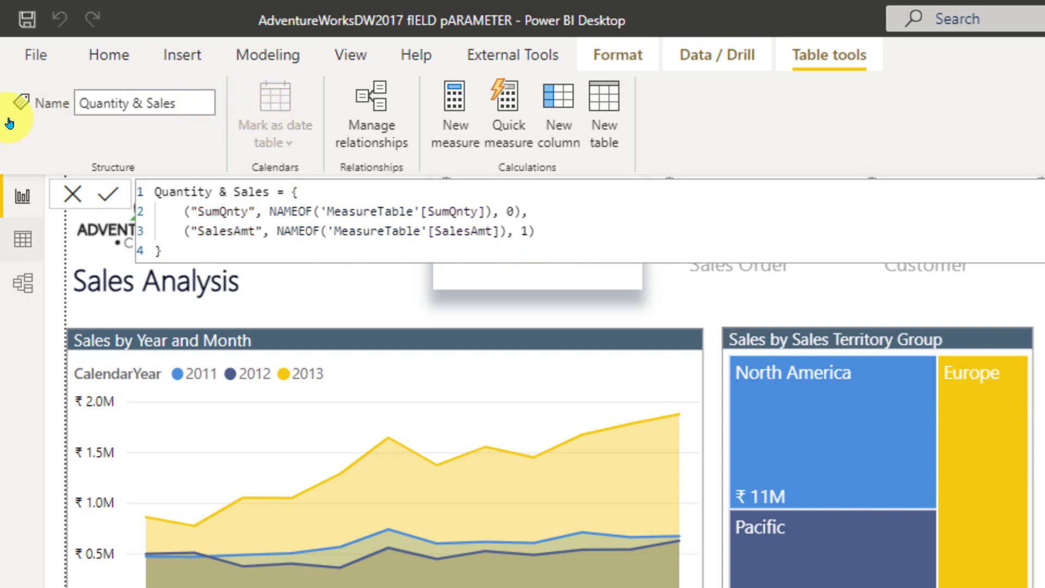
left_click(22, 239)
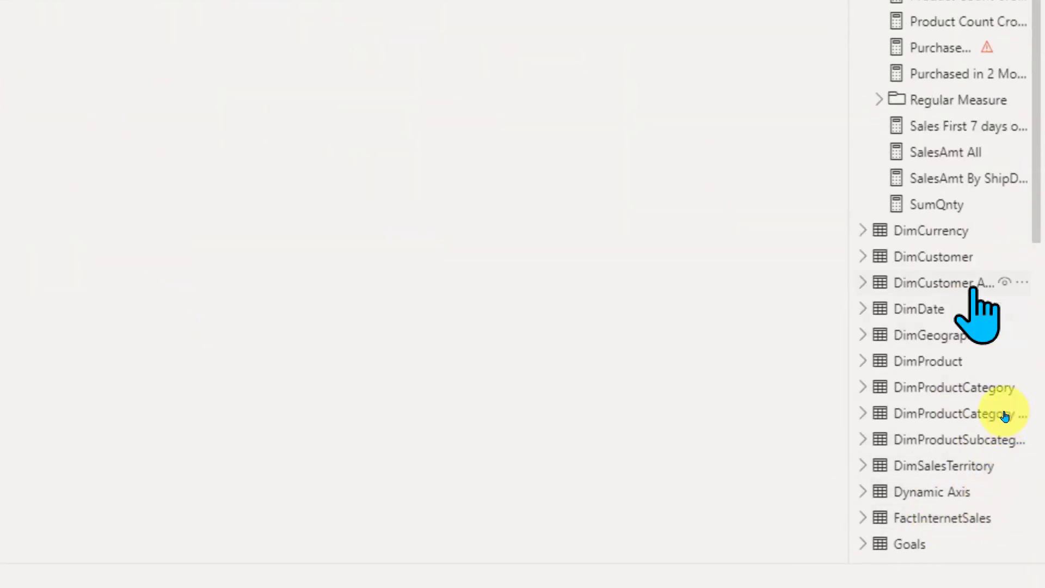
scroll(972, 359, "down", 5)
left_click(925, 374)
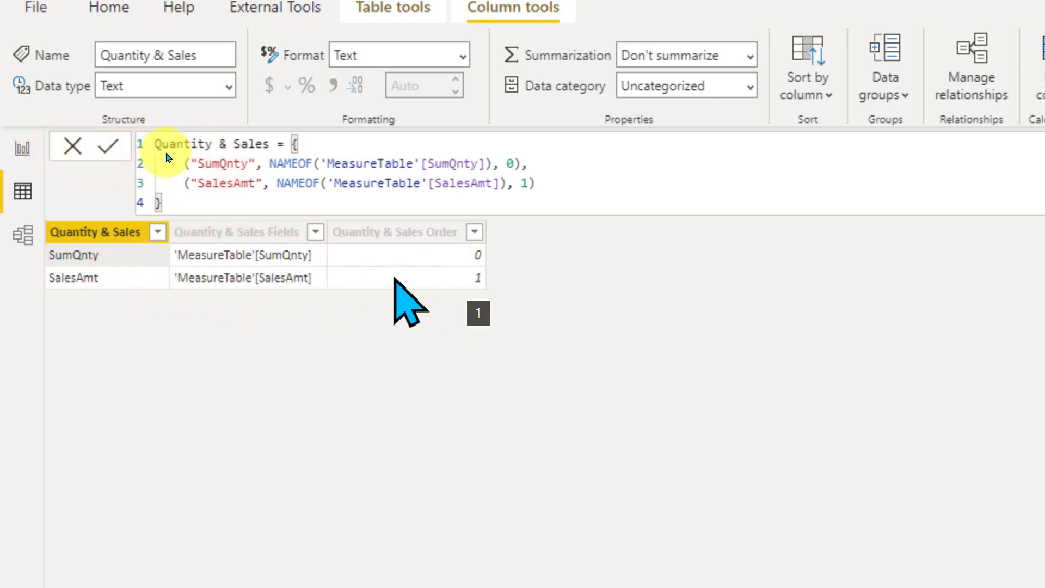
Step: Change the parameter's display labels in its DAX formula from SumQnty to Quantity and from SalesAmt to Sales, and commit the formula
double_click(234, 163)
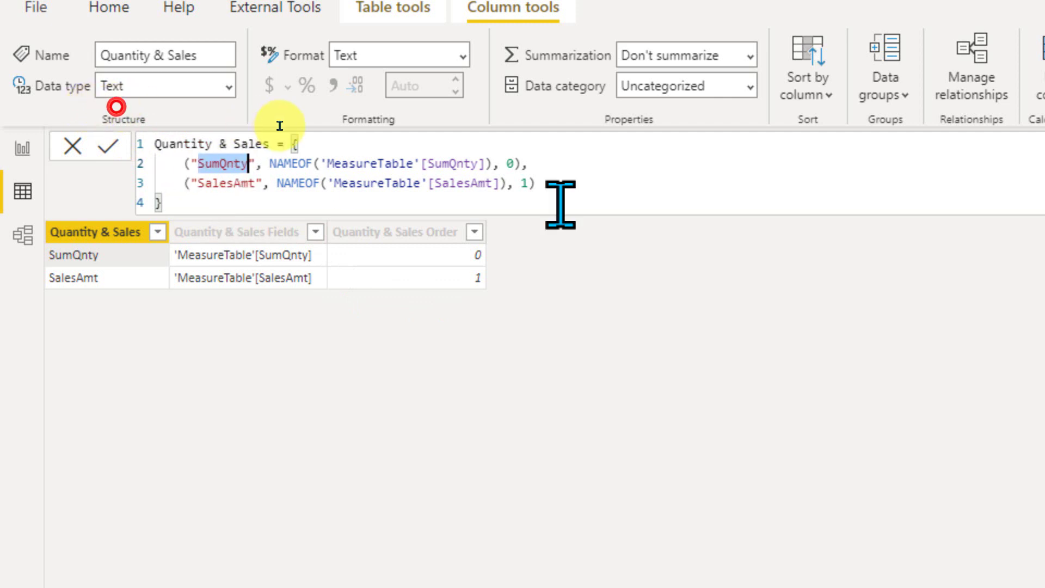
type("Qunantit")
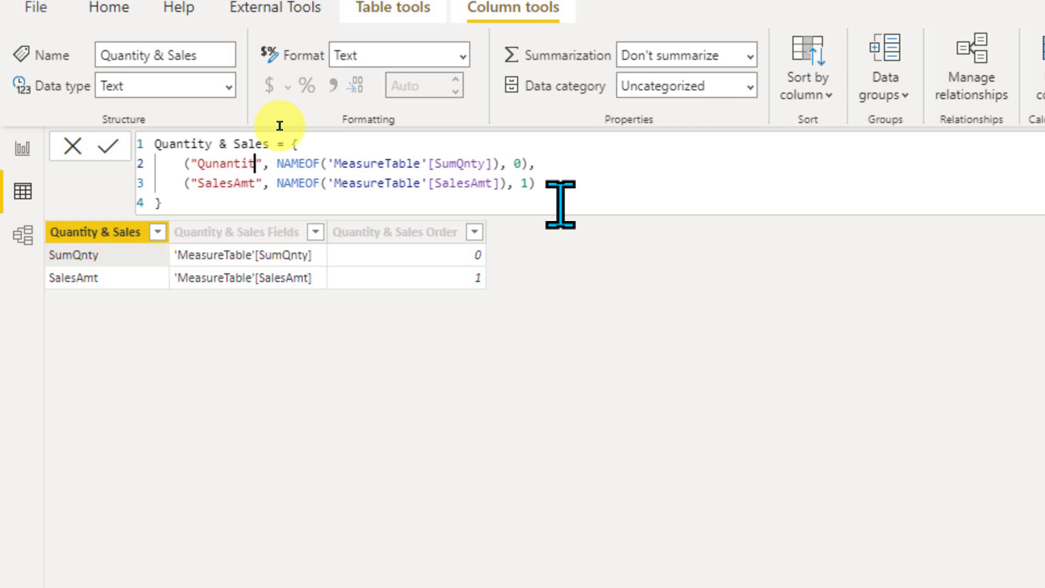
double_click(231, 183)
type("Sa")
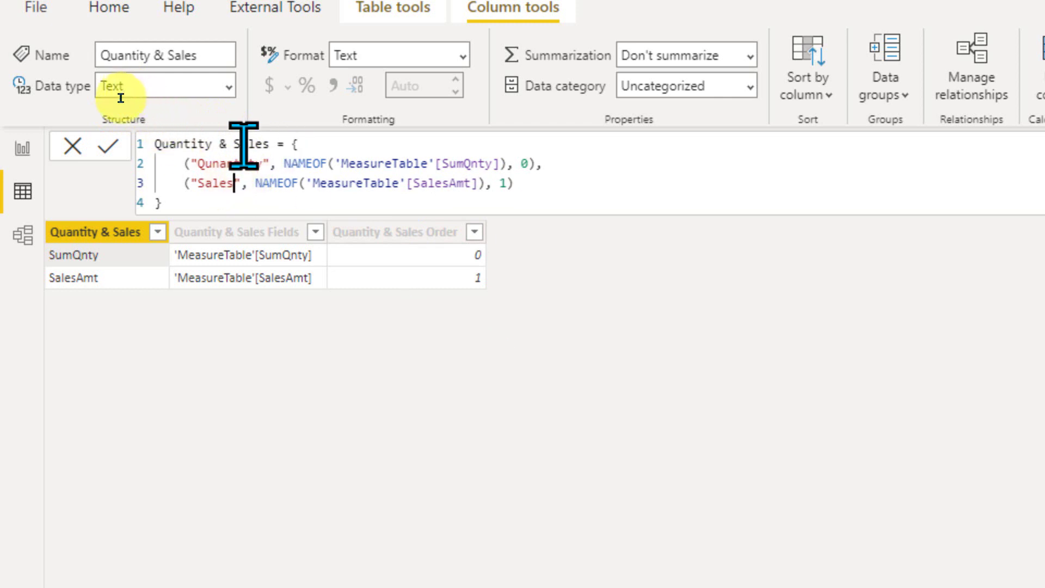
type("Quant")
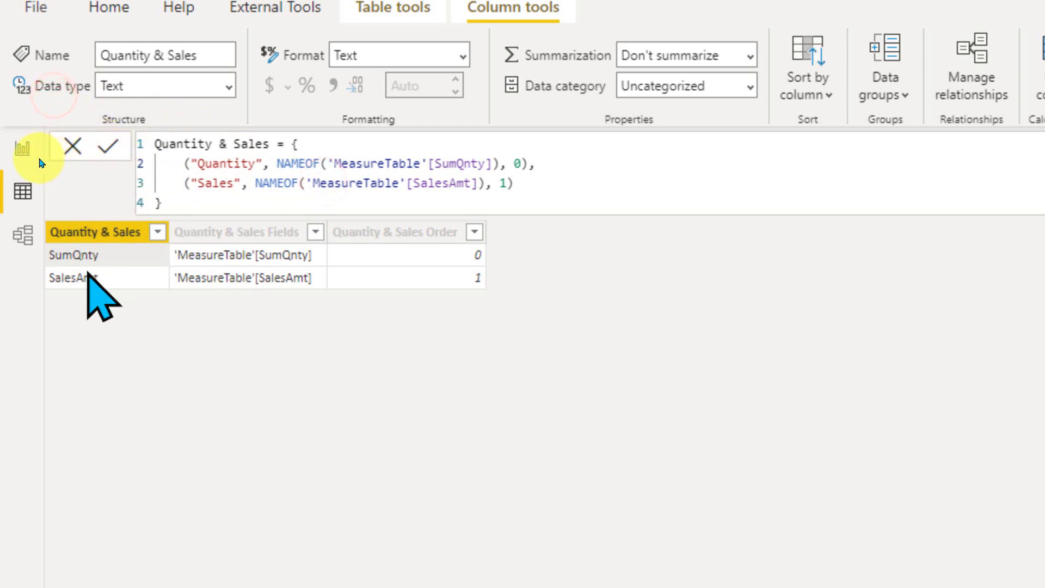
left_click(108, 145)
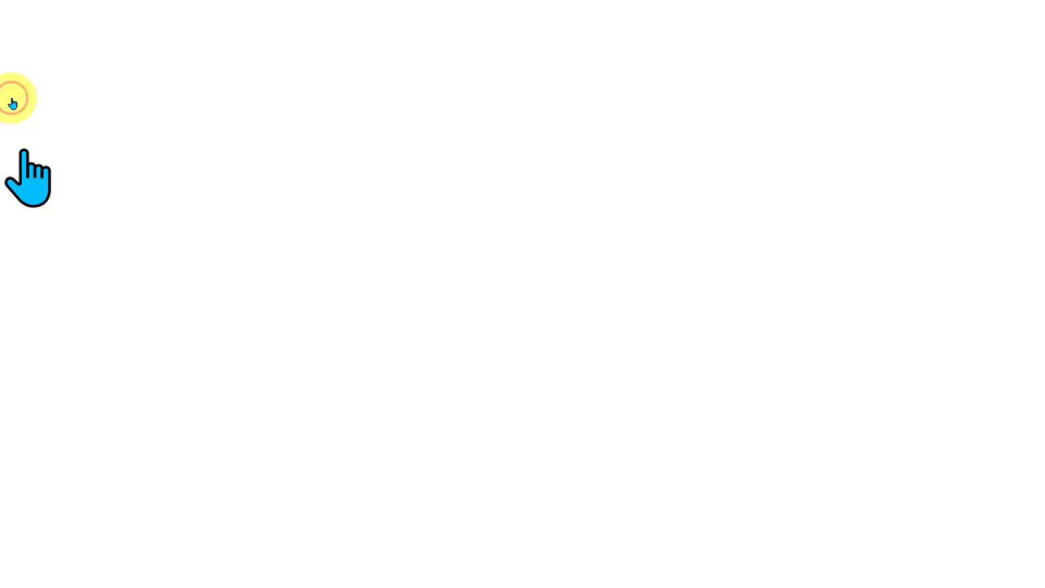
Step: Return to the report page and add a table visual showing the Quantity & Sales parameter in the empty area below the charts
left_click(22, 147)
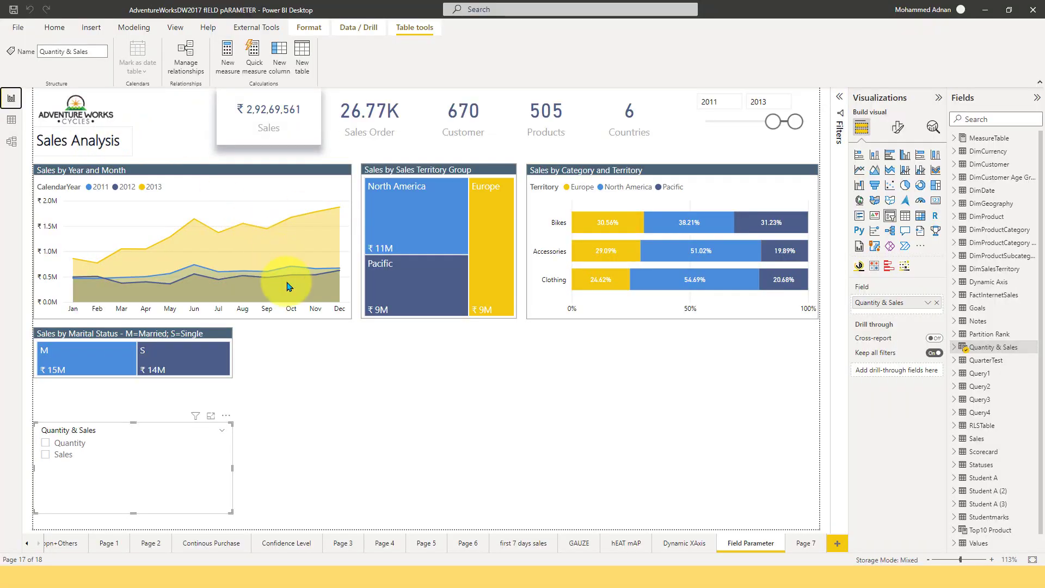
left_click(351, 356)
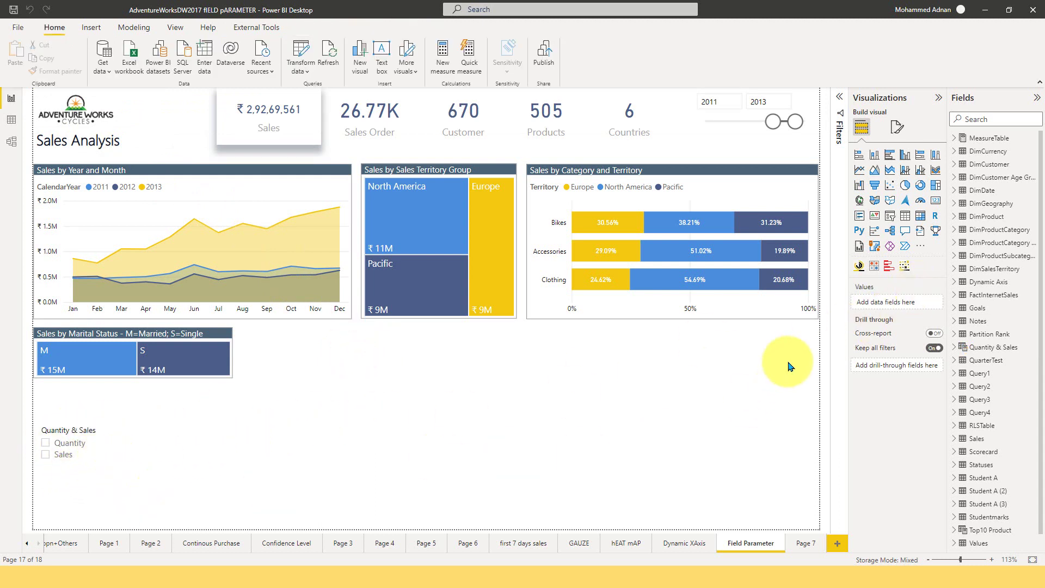
left_click(906, 216)
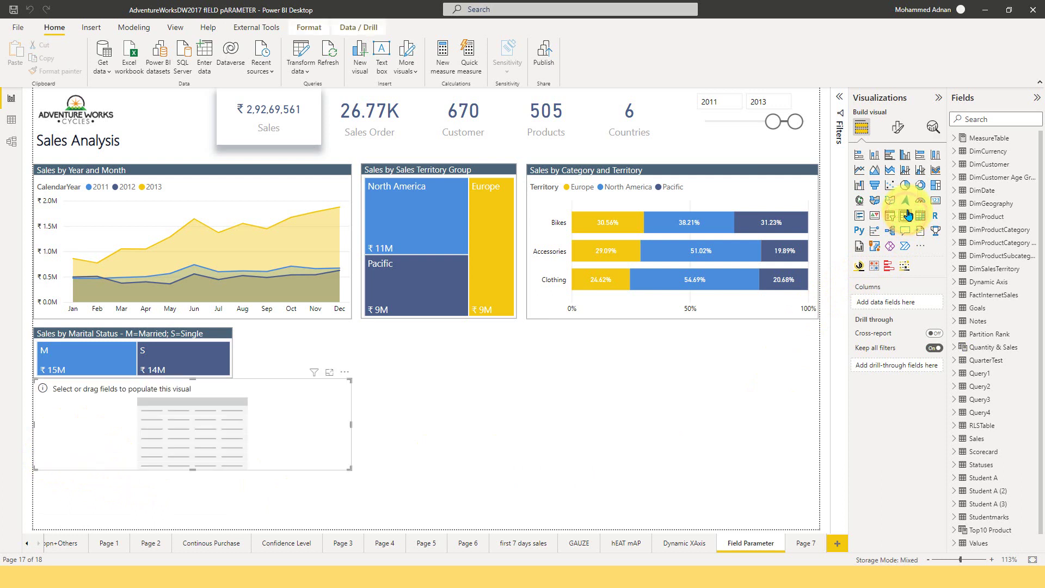
left_click(249, 384)
left_click_drag(613, 377, 612, 376)
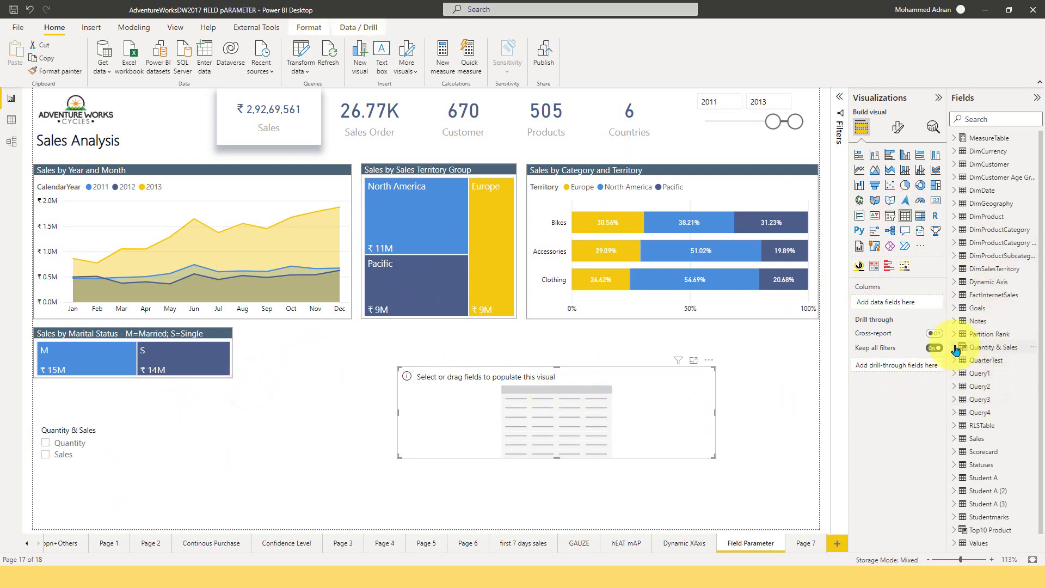
left_click_drag(1004, 364, 903, 313)
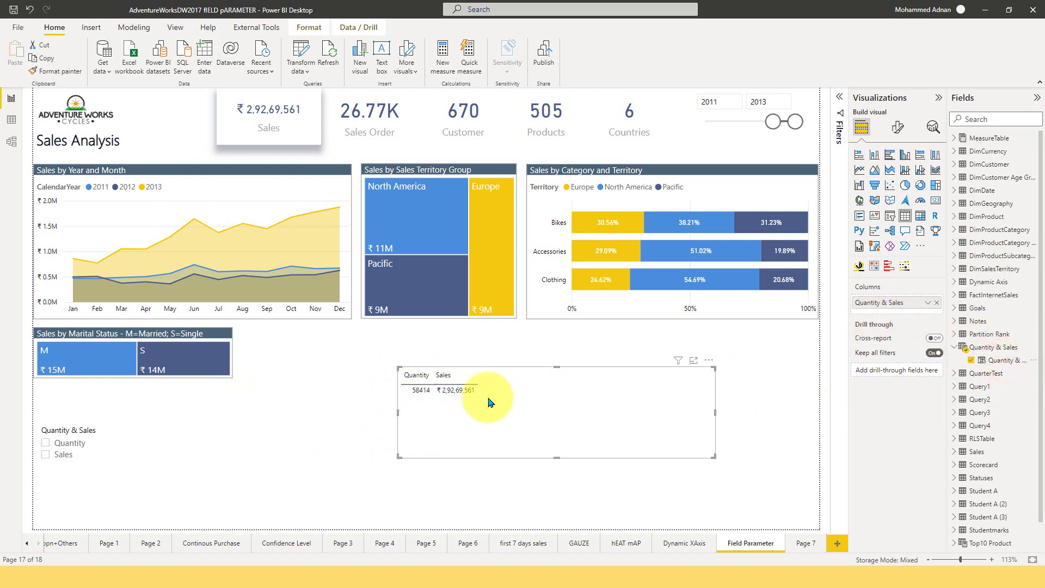
Step: Add CalendarYear from the DimDate table to the table visual as its first column
left_click(954, 165)
left_click(956, 166)
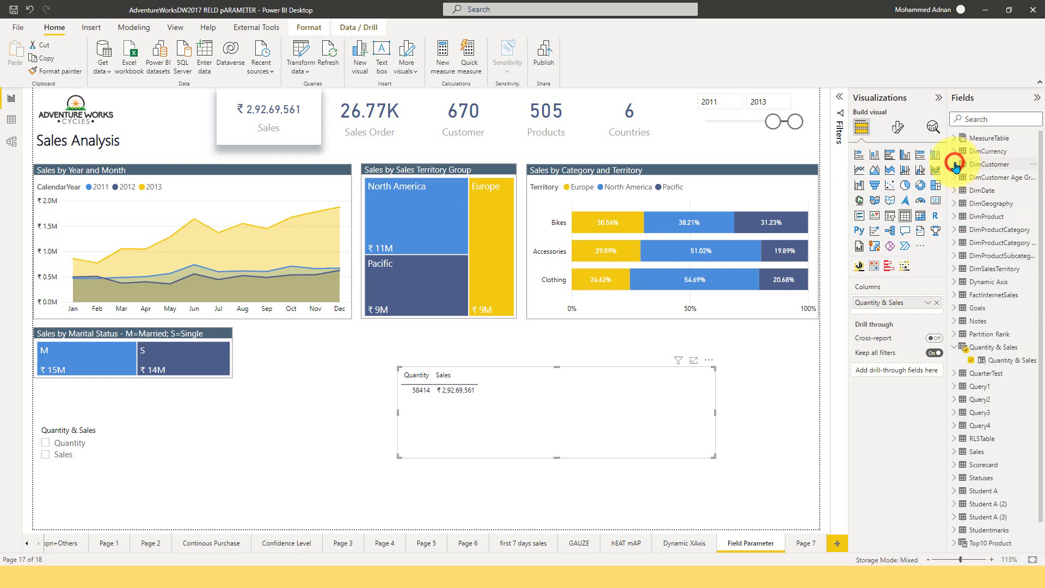
left_click(953, 191)
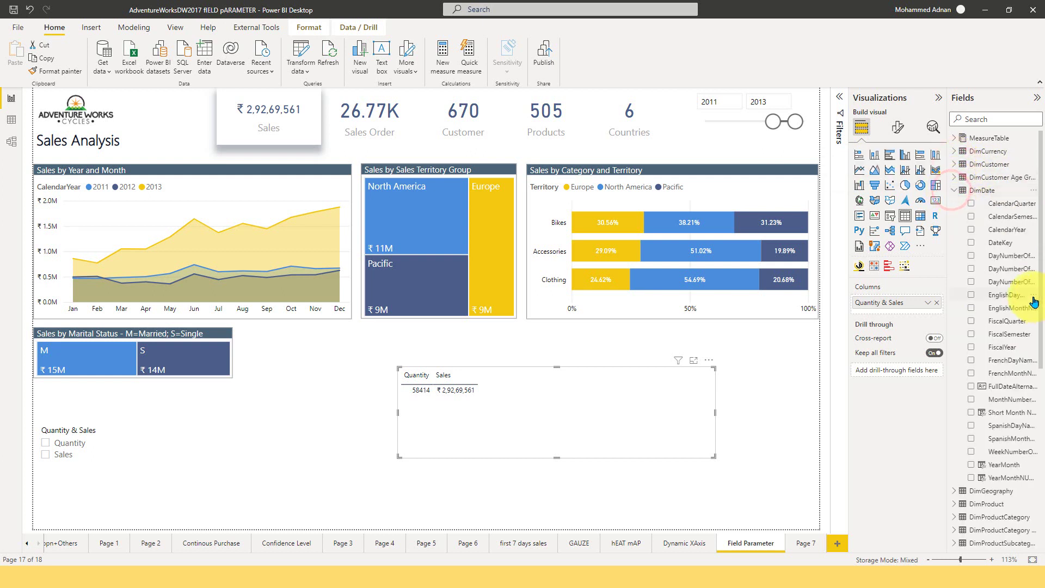
left_click(996, 229)
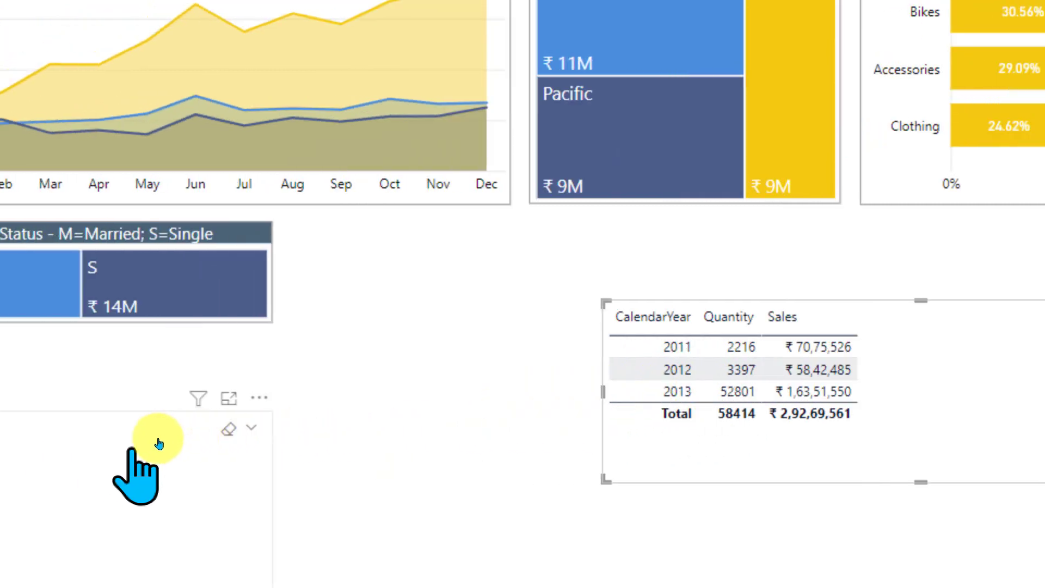
Step: Move the Quantity & Sales slicer beside the table, make it narrower, and select Quantity and then Sales in it
left_click(242, 423)
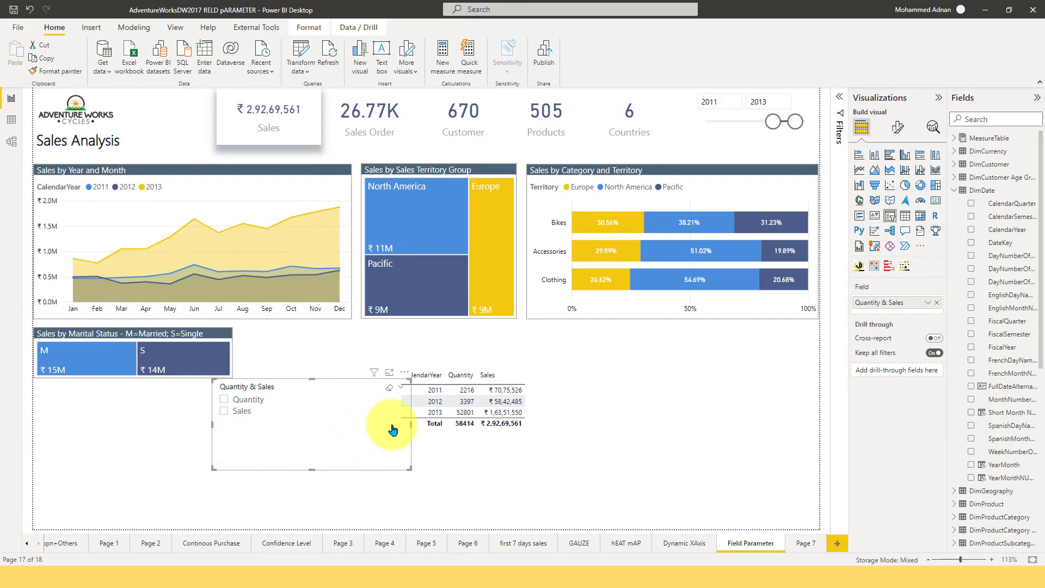
left_click_drag(412, 428, 327, 413)
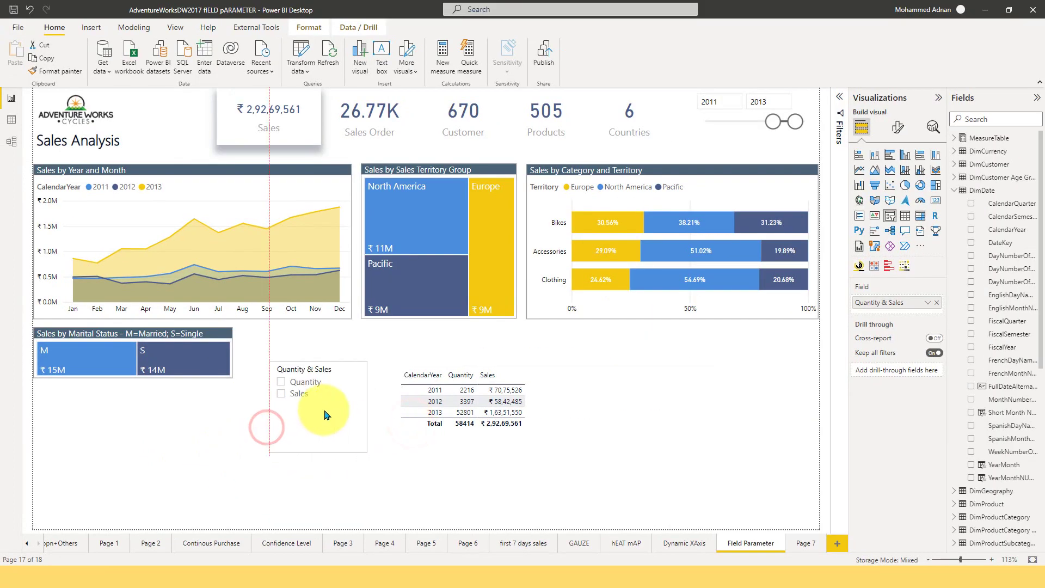
left_click(312, 383)
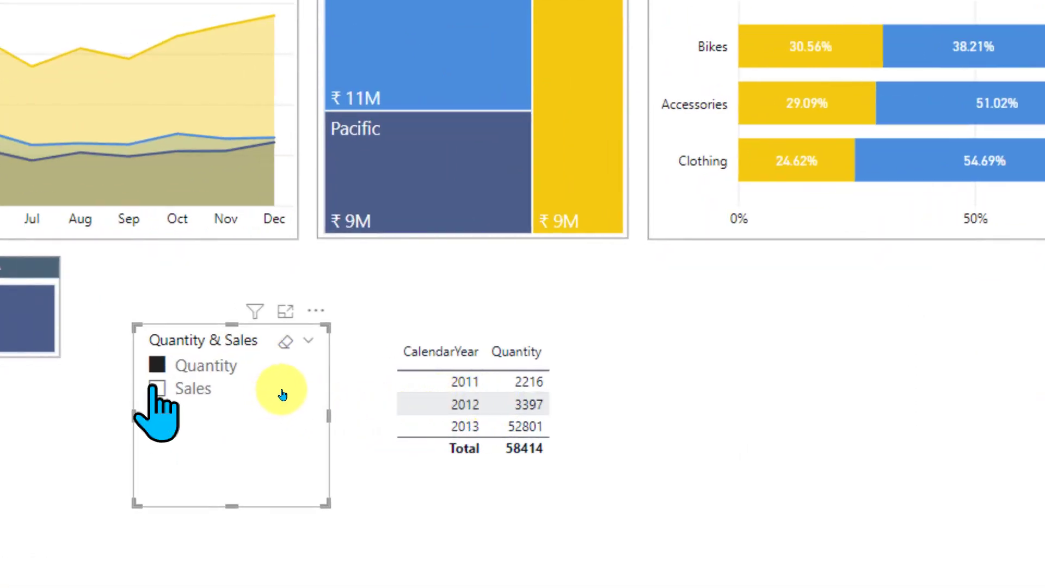
left_click(282, 392)
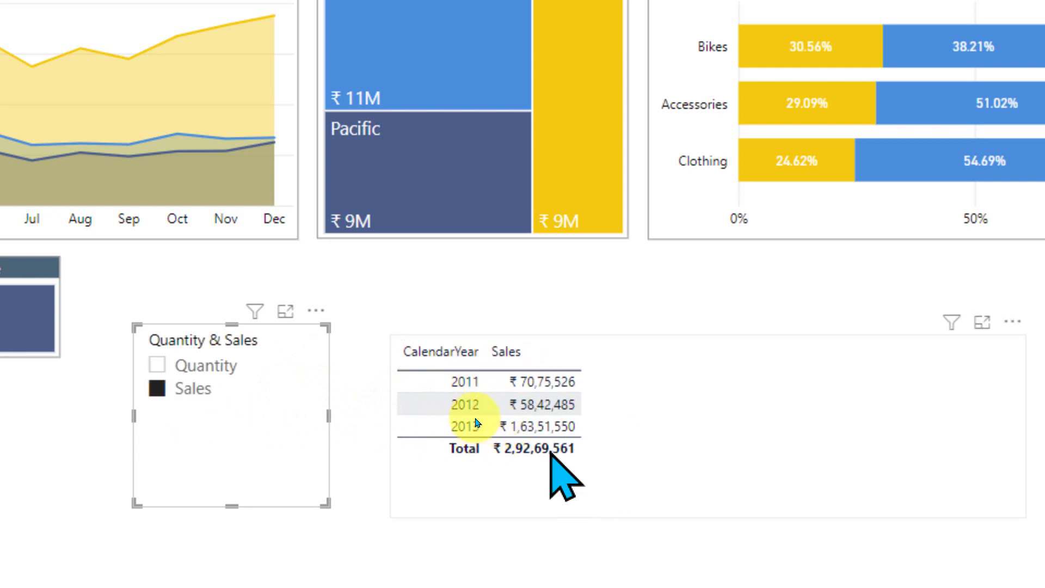
Step: Select Quantity together with Sales in the Quantity & Sales slicer
left_click(281, 381, "ctrl")
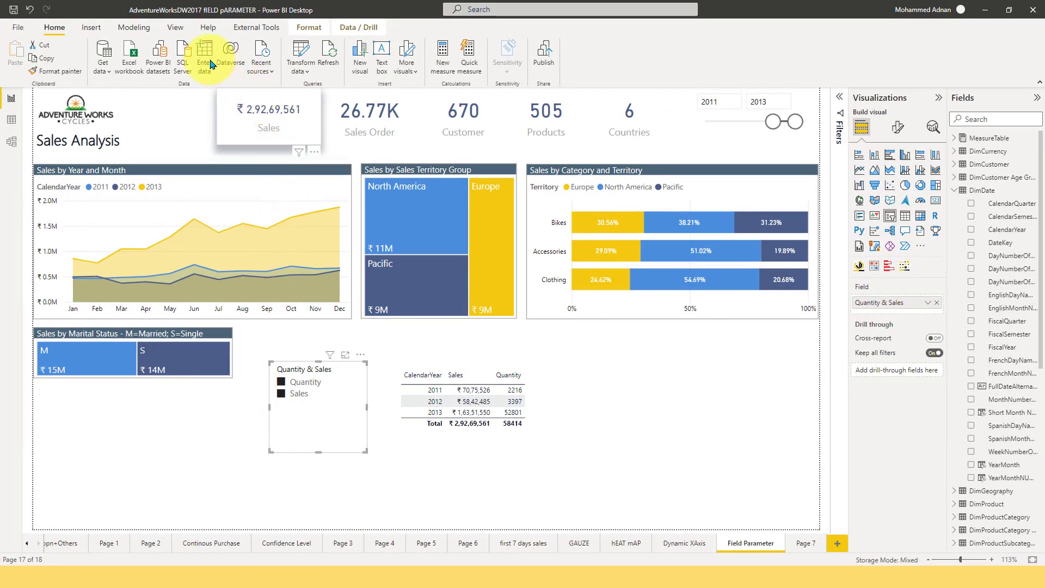
Step: Create a security role named Quantity with the filter [Quantity & Sales] = "Quantity" on the Quantity & Sales table, and save it
left_click(133, 28)
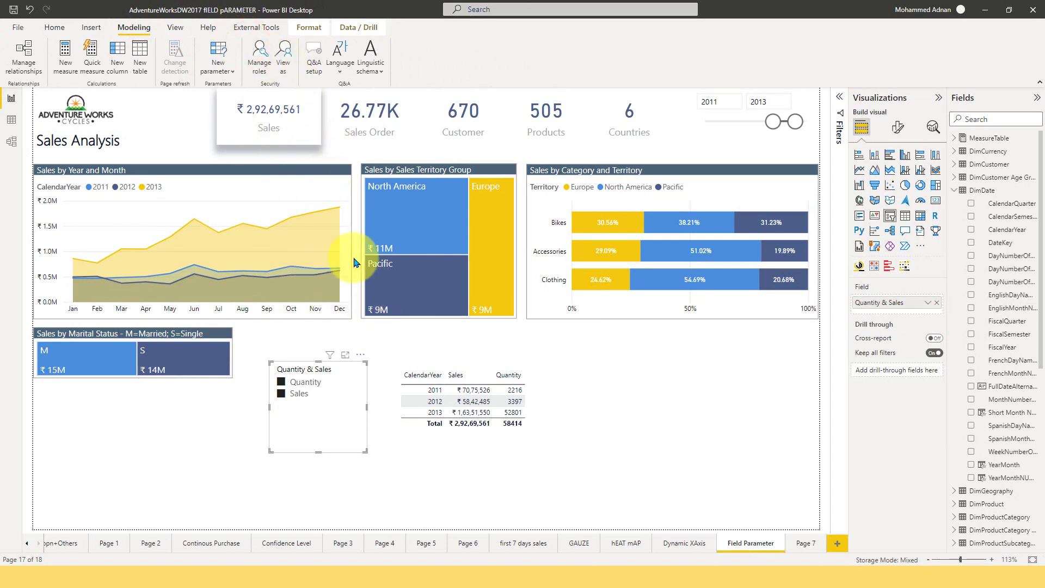
left_click(309, 238)
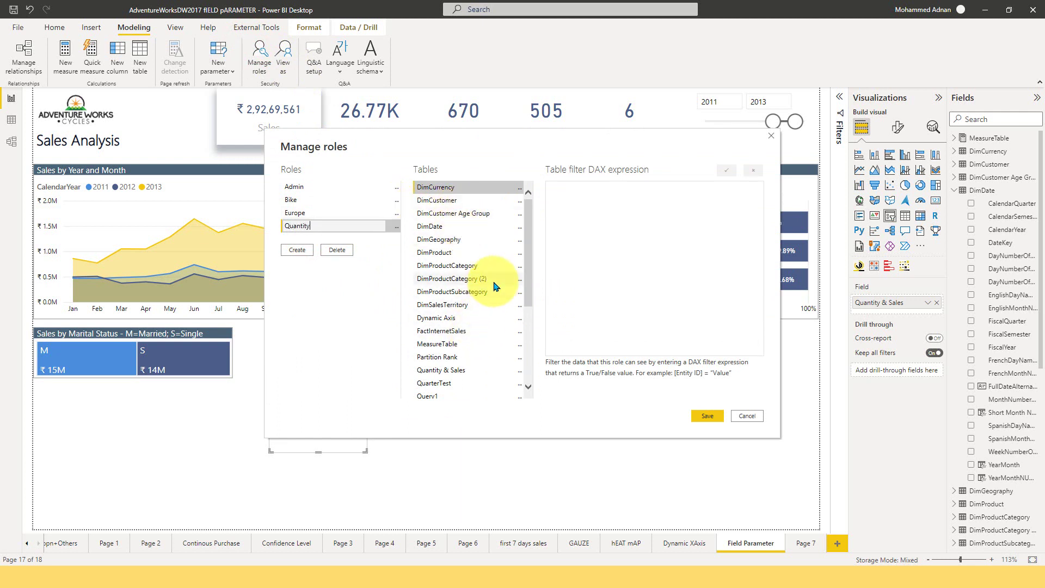
scroll(471, 297, "down", 3)
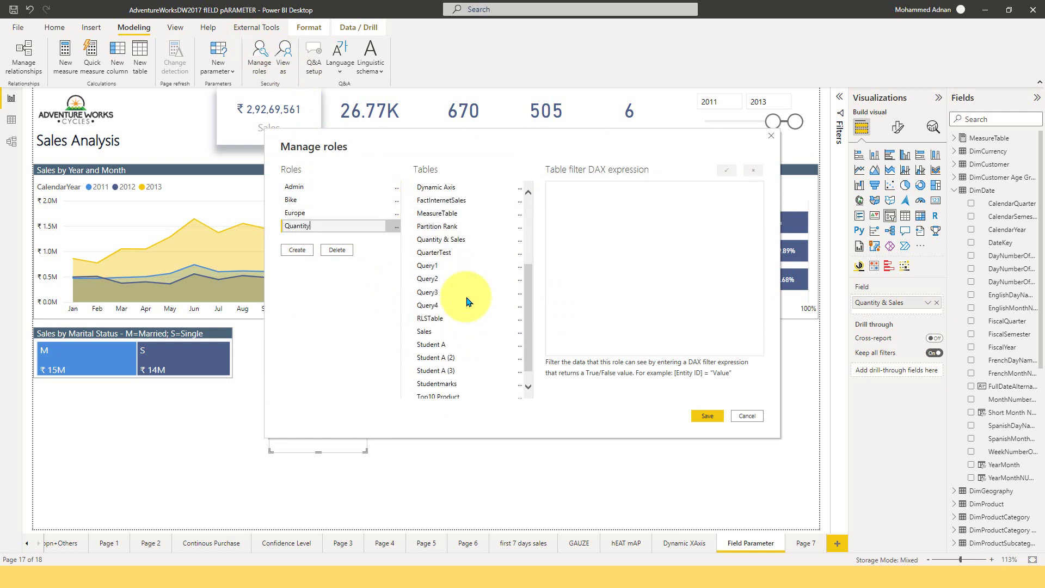
left_click(459, 240)
left_click(520, 239)
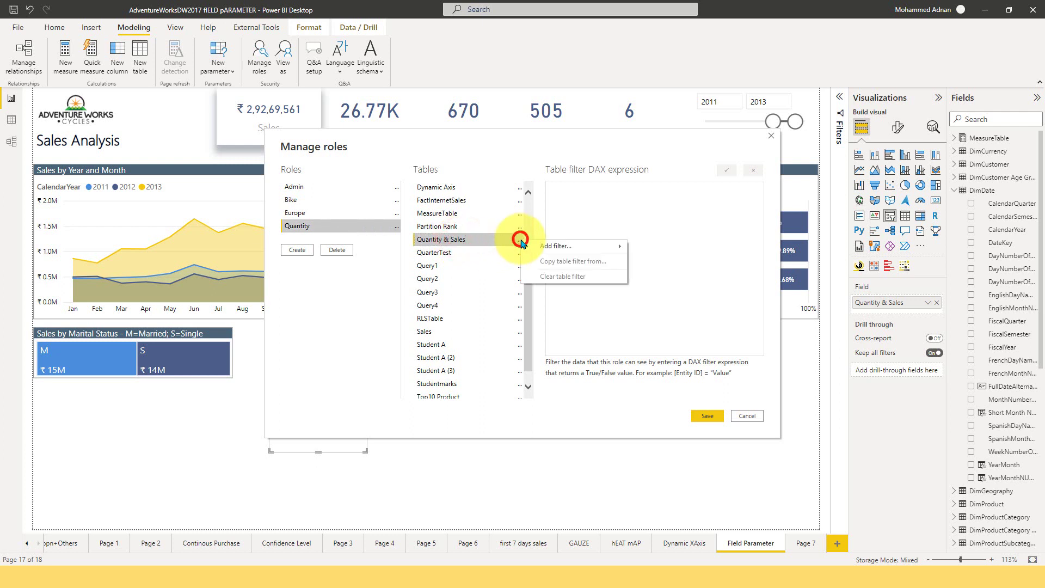
mouse_move(558, 246)
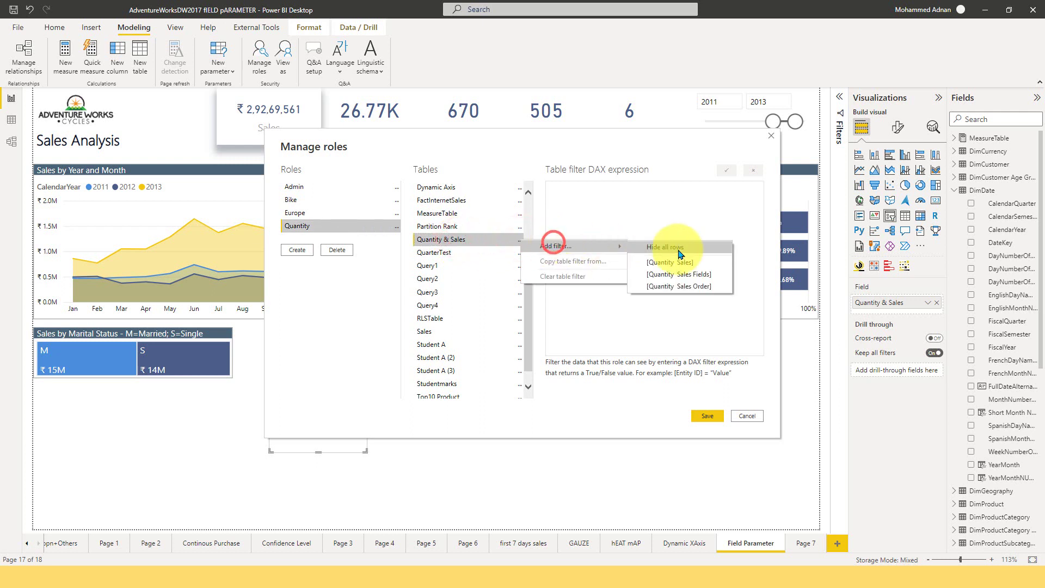
left_click(716, 262)
double_click(638, 192)
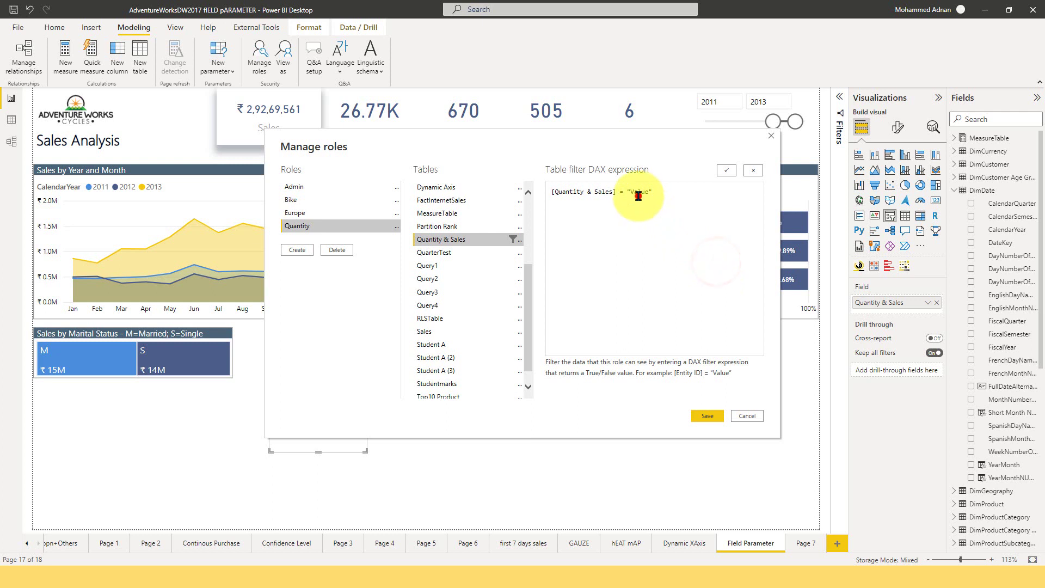
type("Quantity")
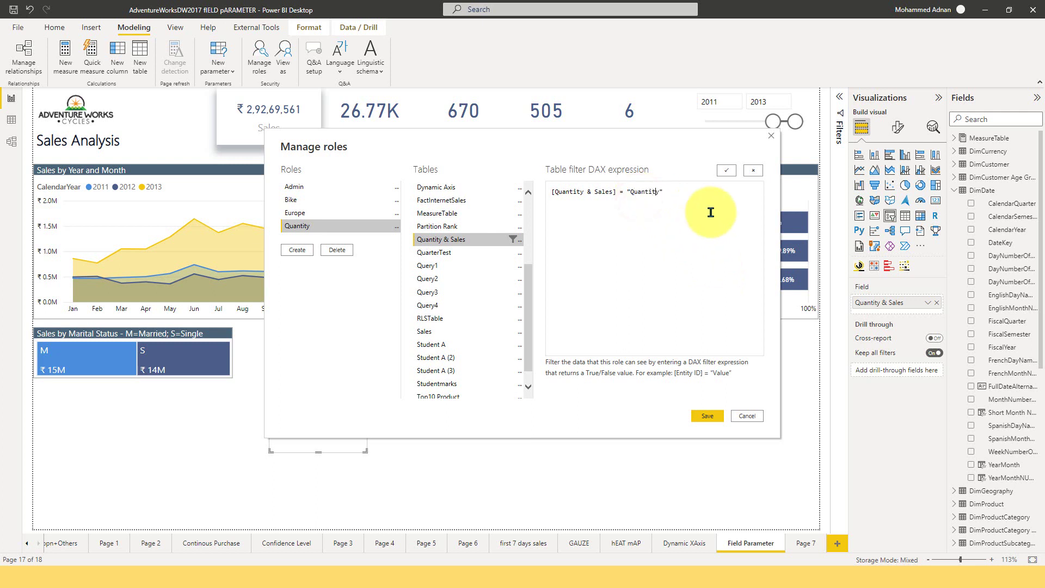
left_click(718, 416)
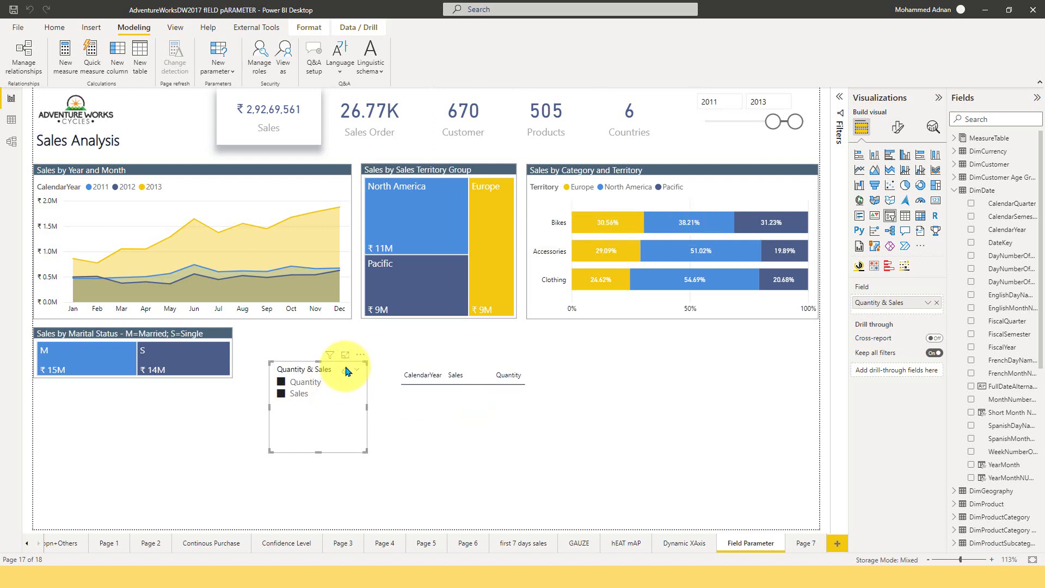
Step: Clear the Quantity & Sales slicer selection and view the report as the Quantity role
left_click(345, 370)
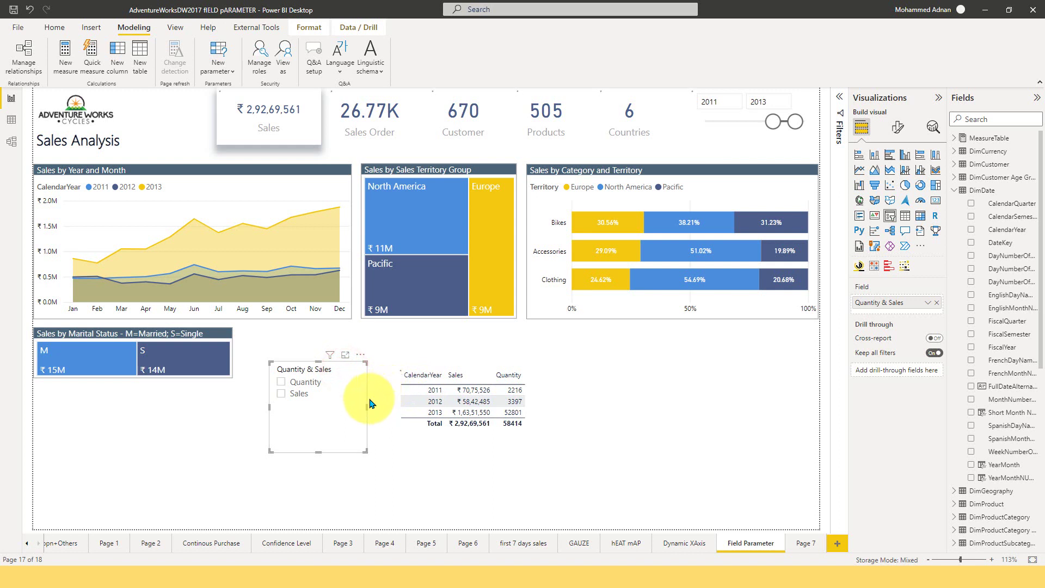
left_click(284, 56)
left_click(458, 298)
left_click(555, 367)
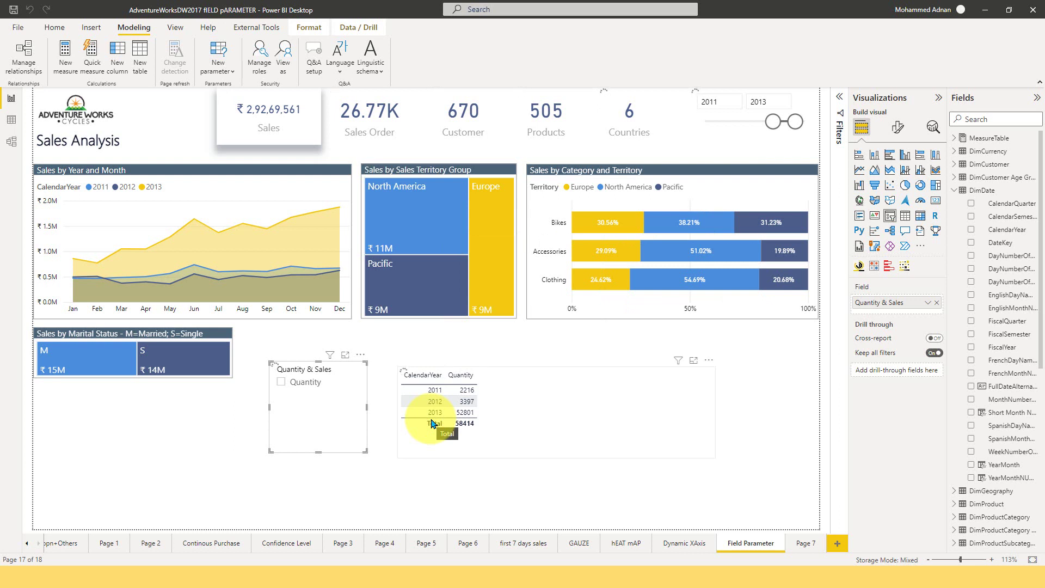
Step: Open the Quantity & Sales parameter's formula and begin a third entry labelled "Product Count" with a NAMEOF function
left_click(953, 192)
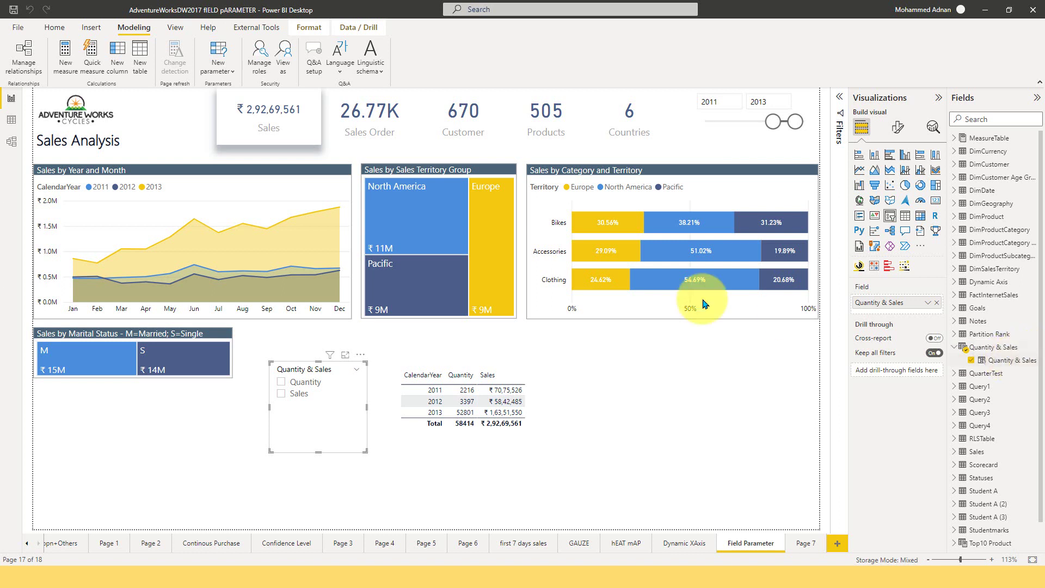
left_click(989, 348)
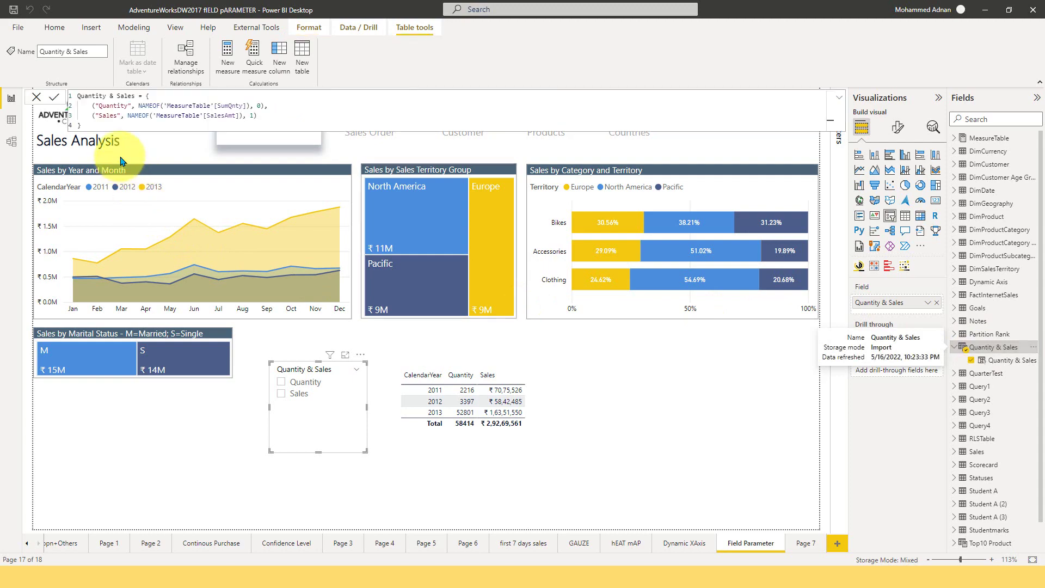
left_click(87, 97)
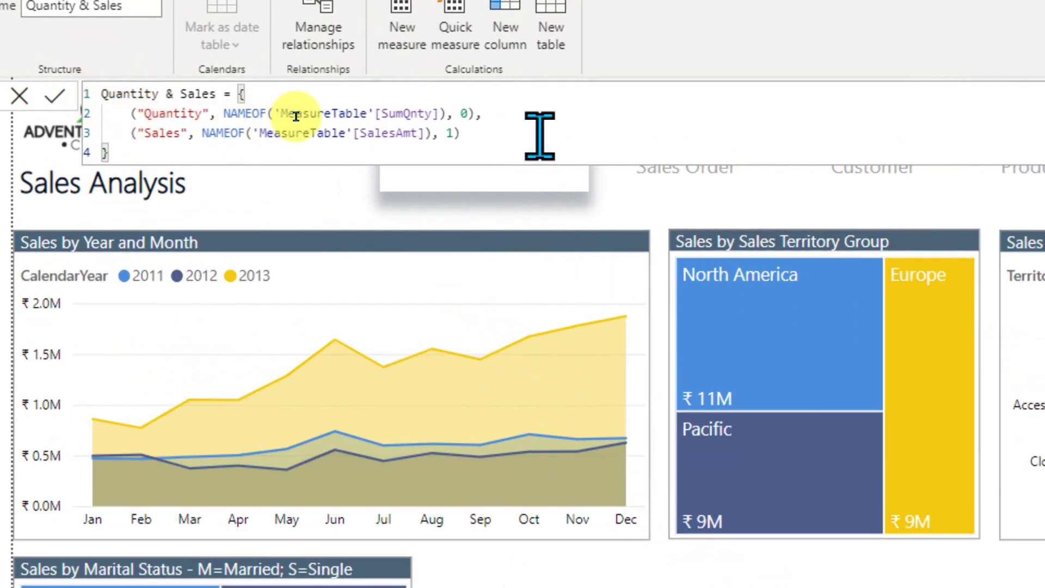
left_click(293, 116)
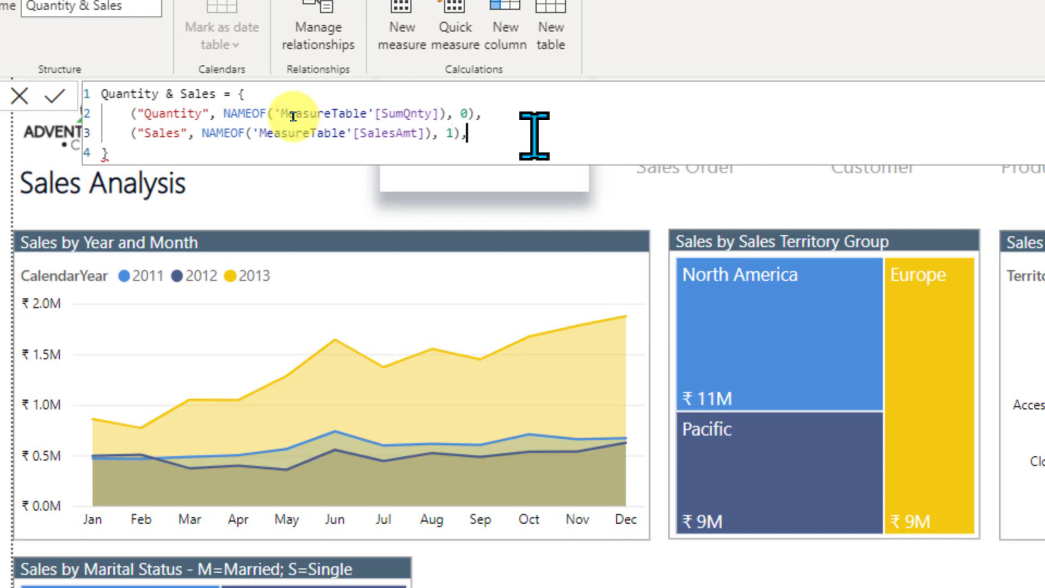
key("shift+Return")
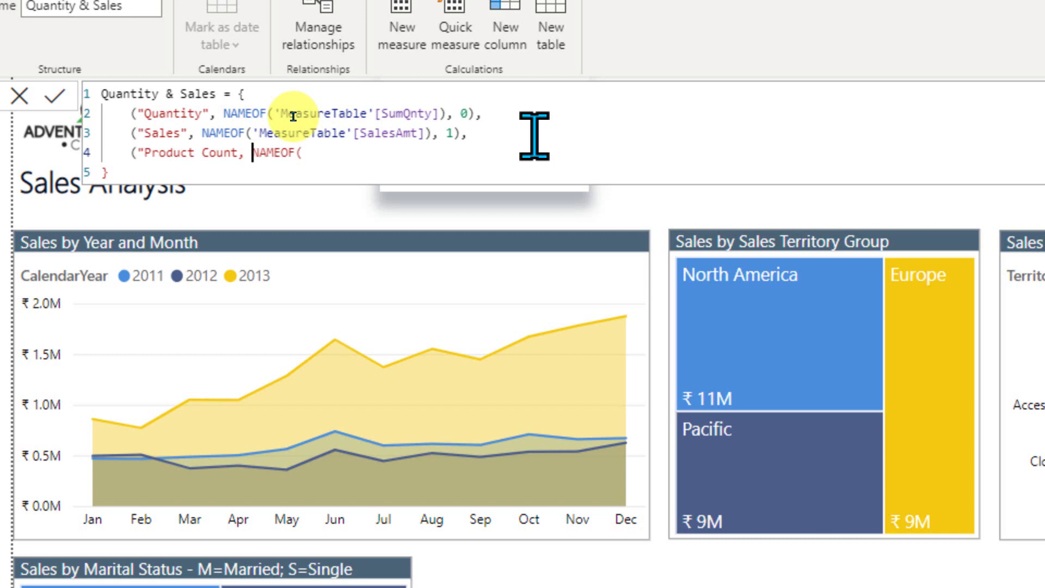
type("\"")
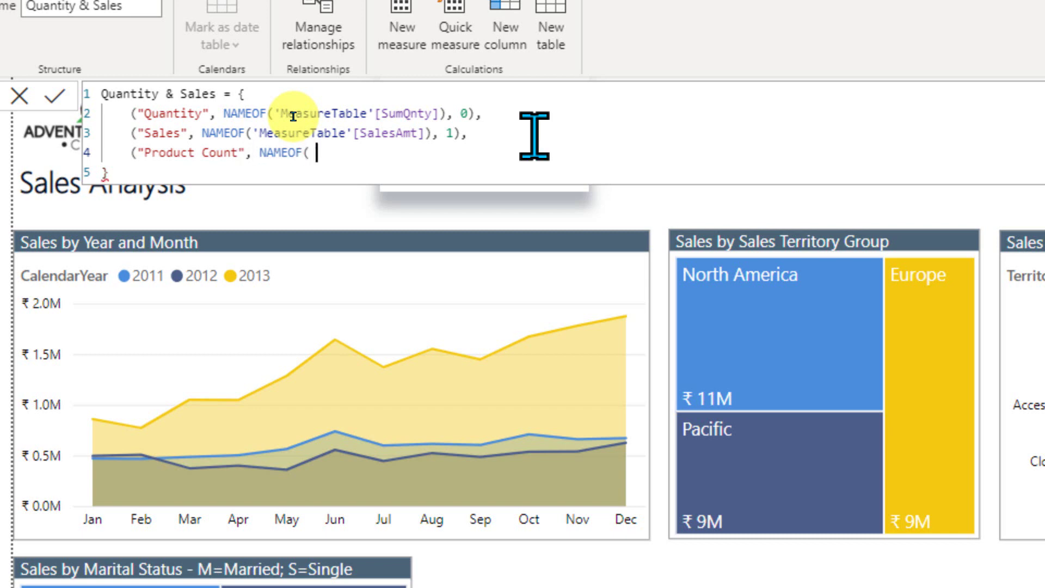
Step: Enter count(DimProduct) as the NAMEOF argument of the Product Count entry
type("su")
key("BackSpace")
key("BackSpace")
type("count(pro")
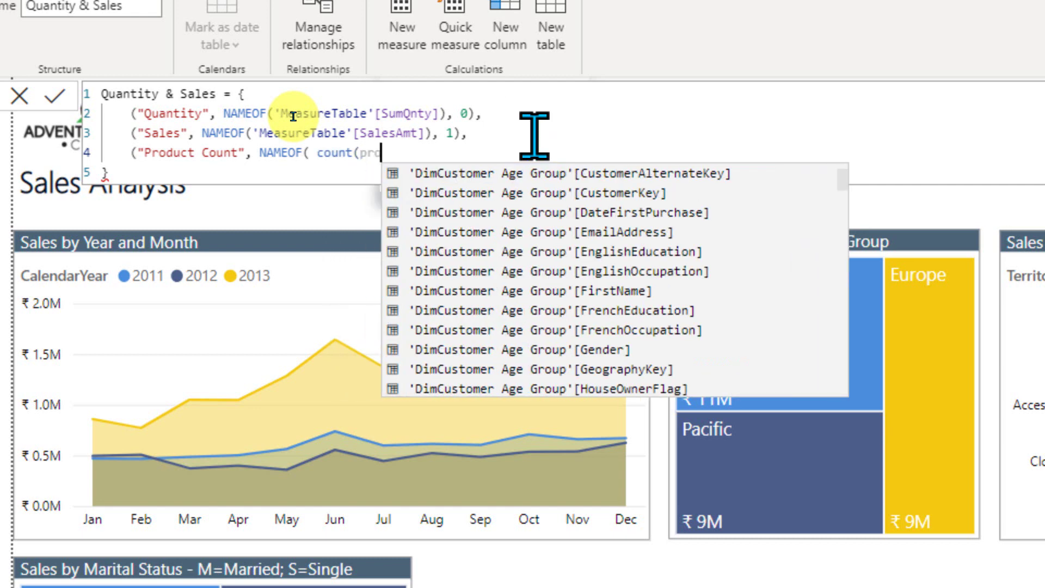
type("duct")
key("Down")
key("Down")
key("Down")
key("Down")
key("Down")
key("Down")
key("Down")
key("Down")
key("Down")
key("Down")
key("Down")
key("Down")
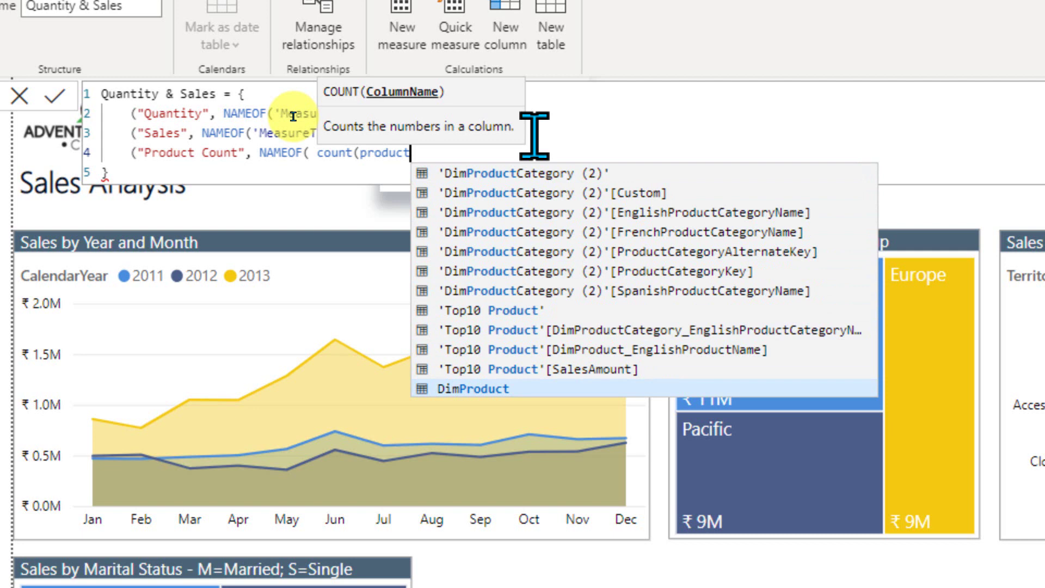
key("Tab")
type(")")
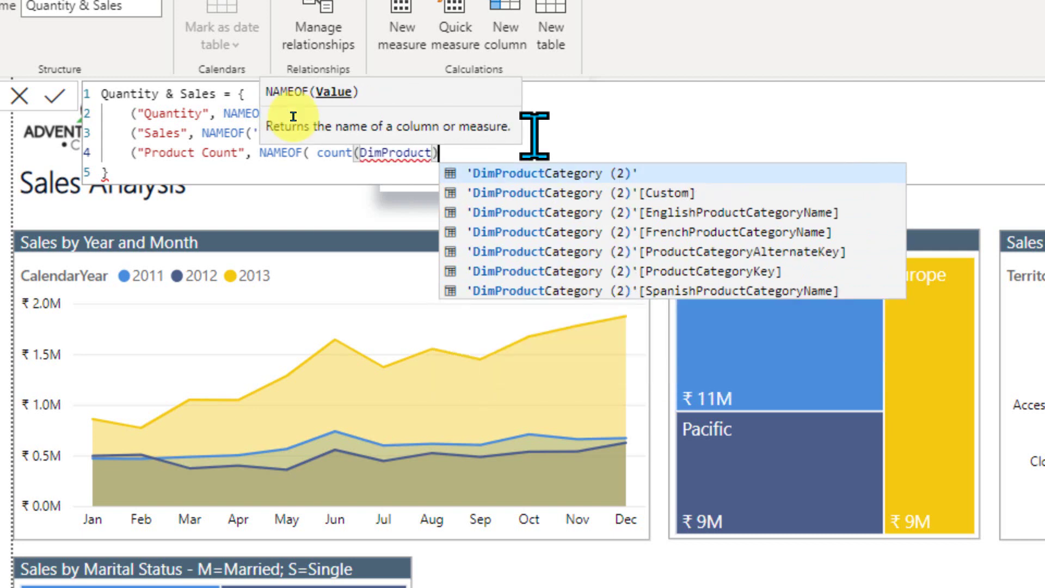
Step: Give the Product Count entry the index 2 and close its parentheses
type(")")
key("BackSpace")
type(",2)")
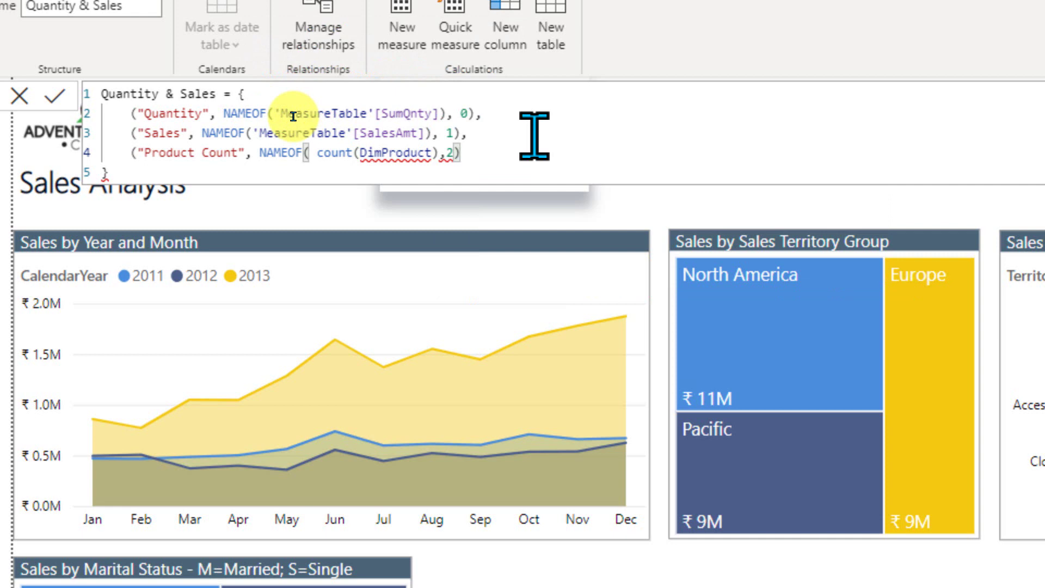
type(")")
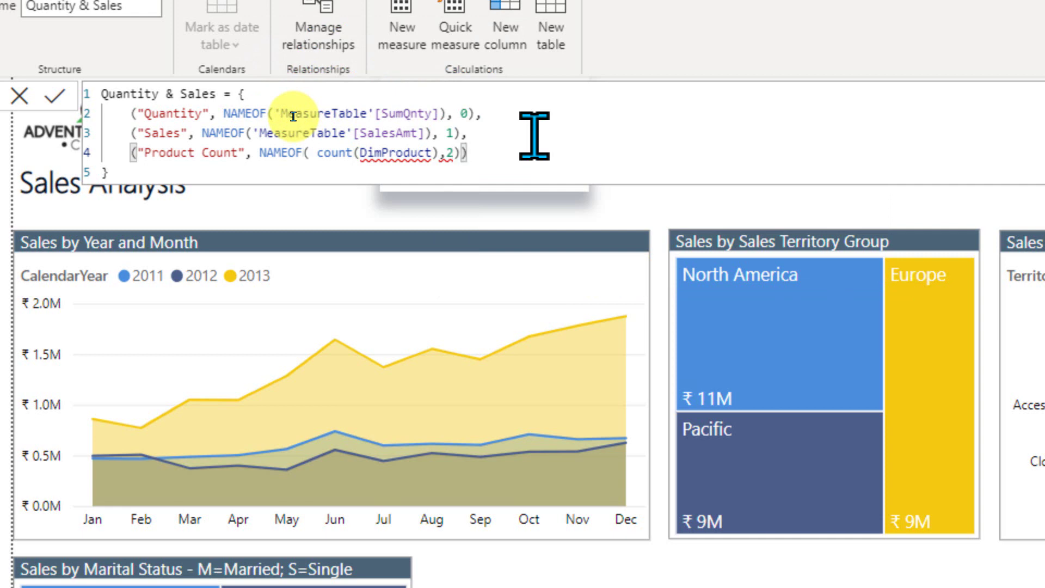
Step: Change the count argument in the Product Count entry to the column DimProduct[EnglishProductName]
key("Left")
key("Left")
key("Left")
key("Left")
type("]")
key("BackSpace")
type("[")
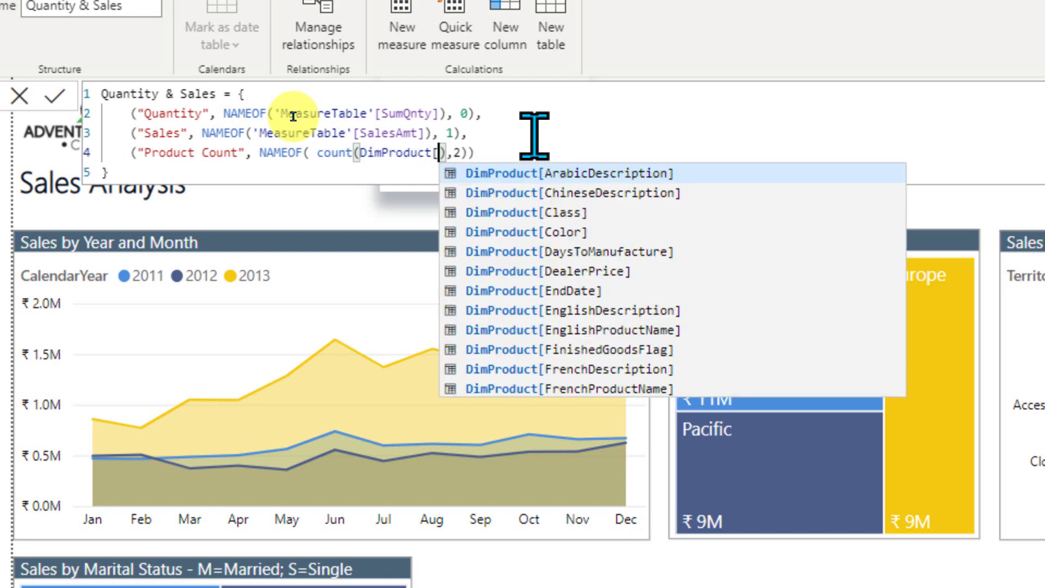
key("Down")
key("Down")
key("Down")
key("Down")
key("Down")
key("Down")
key("Down")
key("Down")
key("Down")
key("Down")
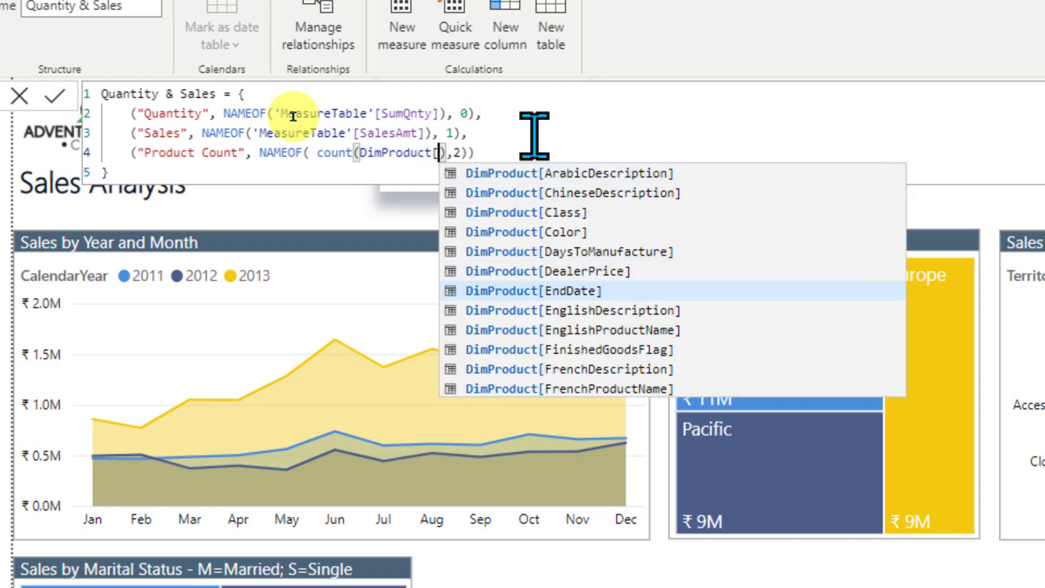
key("Up")
key("Up")
key("Tab")
key("Up")
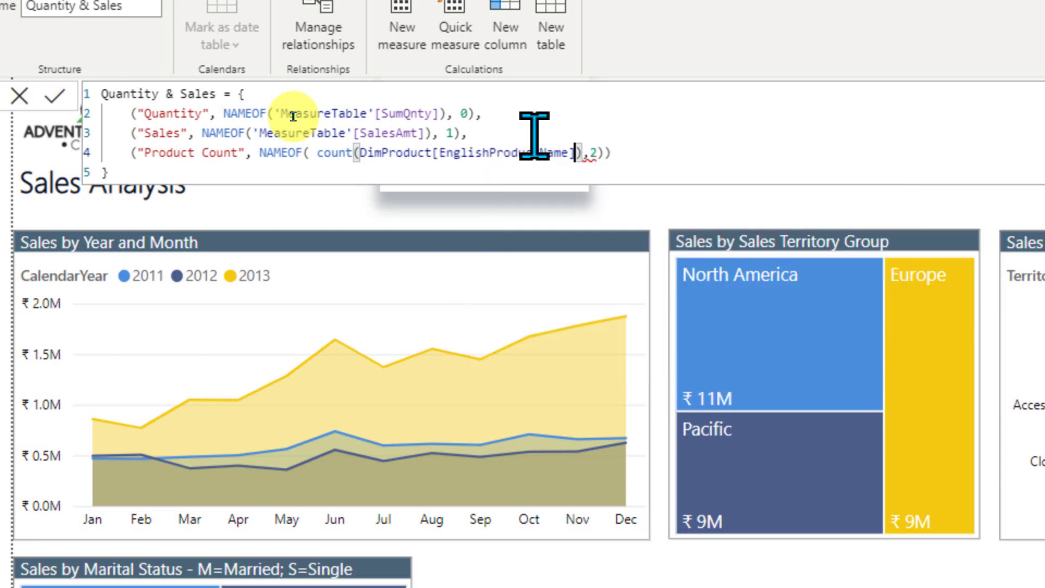
Step: Close the NAMEOF function before the index 2 in the Product Count entry and try to commit the formula
key("Right")
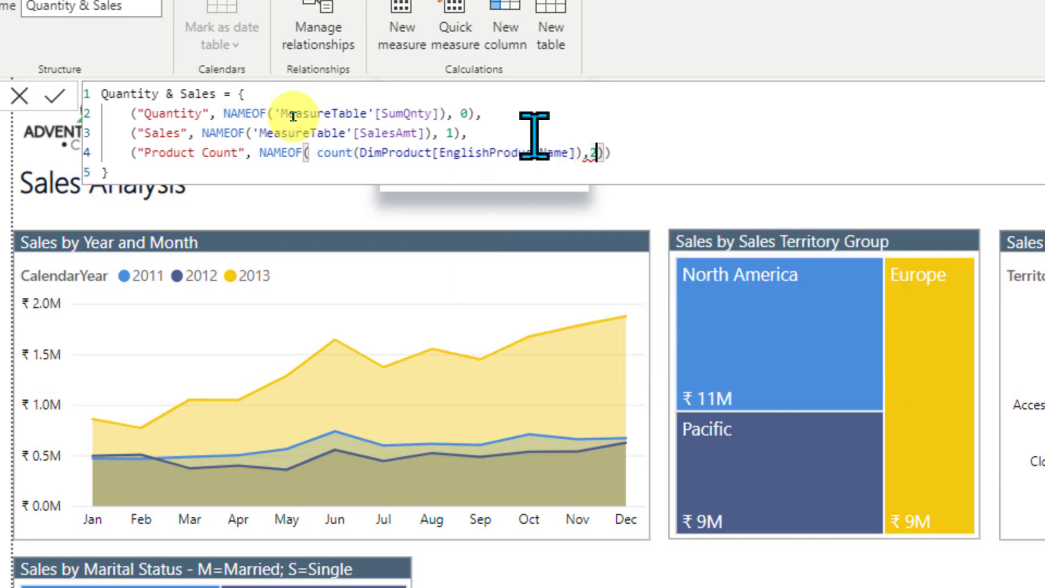
key("Right")
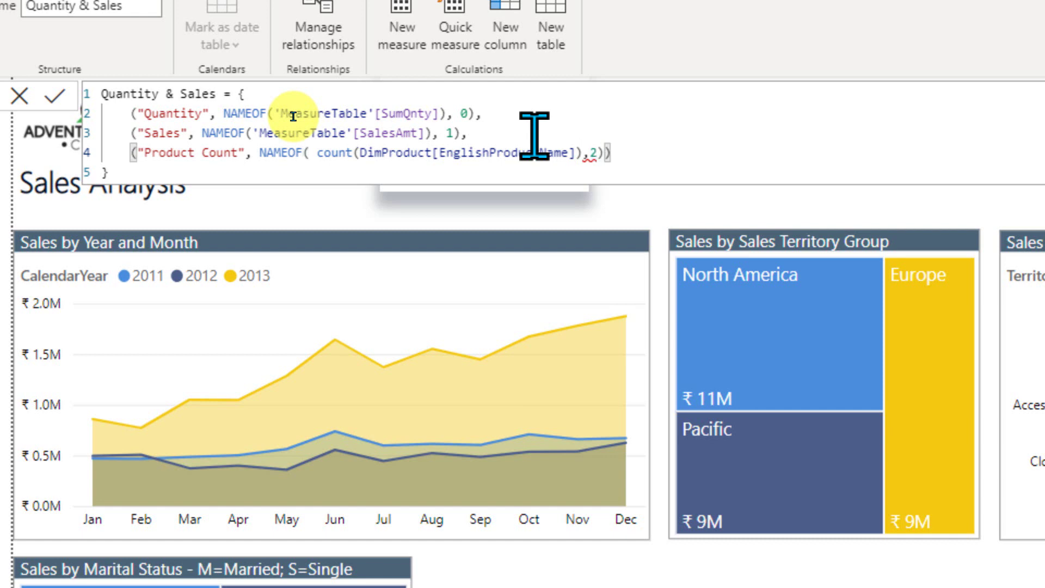
key("Left")
key("Left")
key("Left")
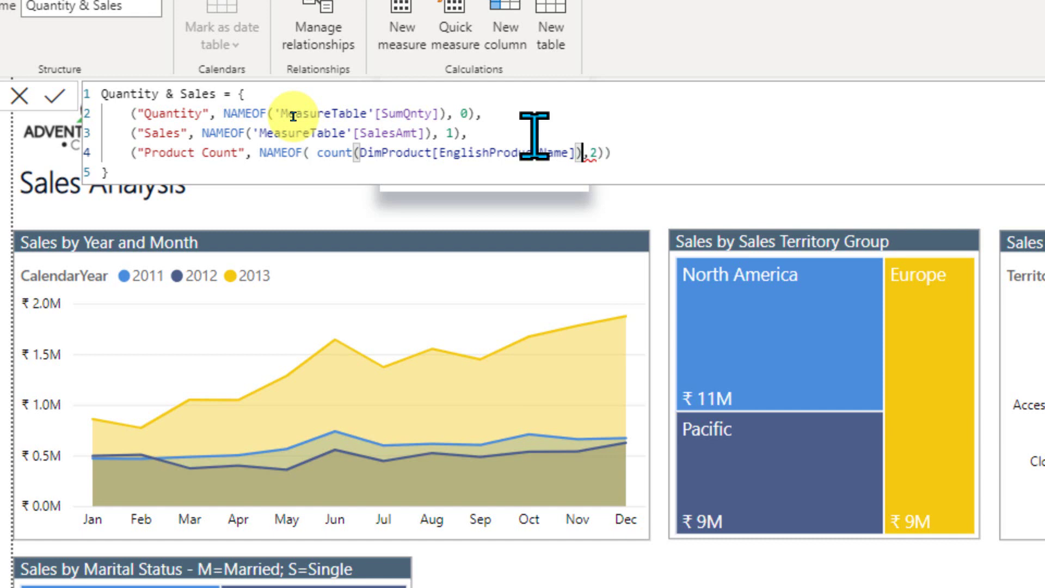
type(")")
key("Right")
key("Right")
key("Right")
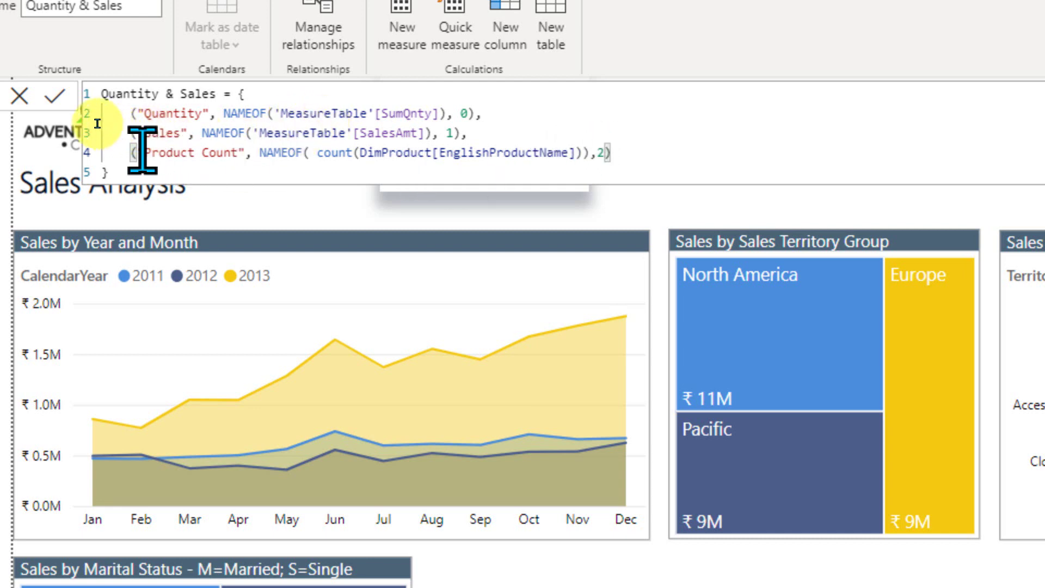
left_click(61, 96)
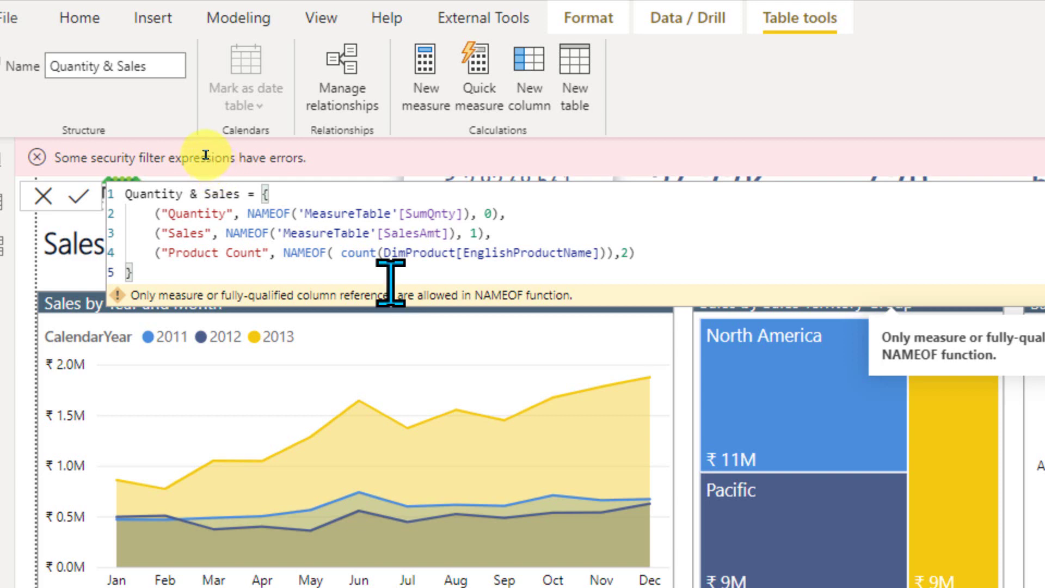
left_click(186, 144)
left_click_drag(348, 253, 556, 254)
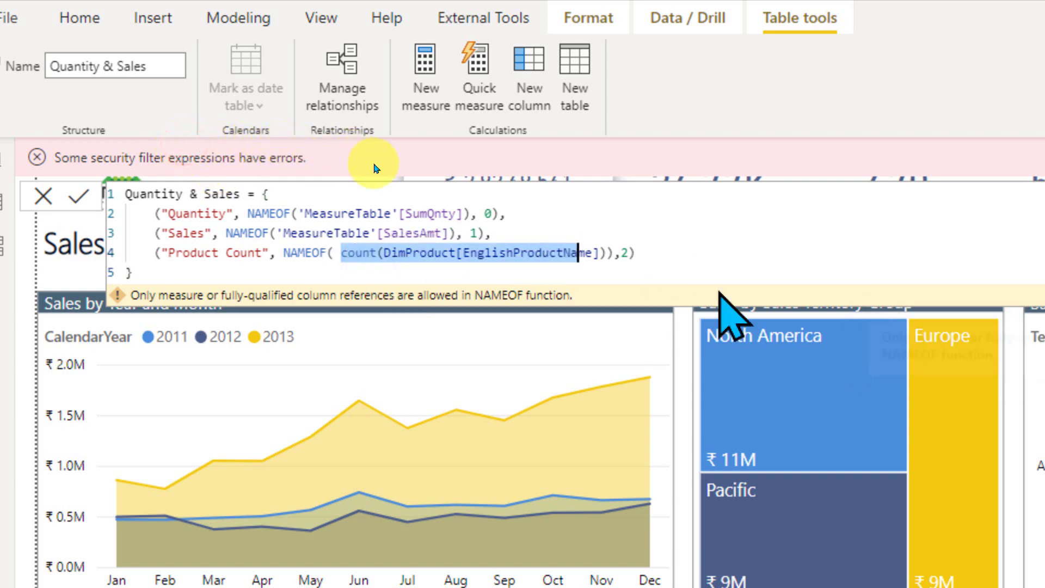
key("shift+Right")
key("shift+Right")
key("shift+Right")
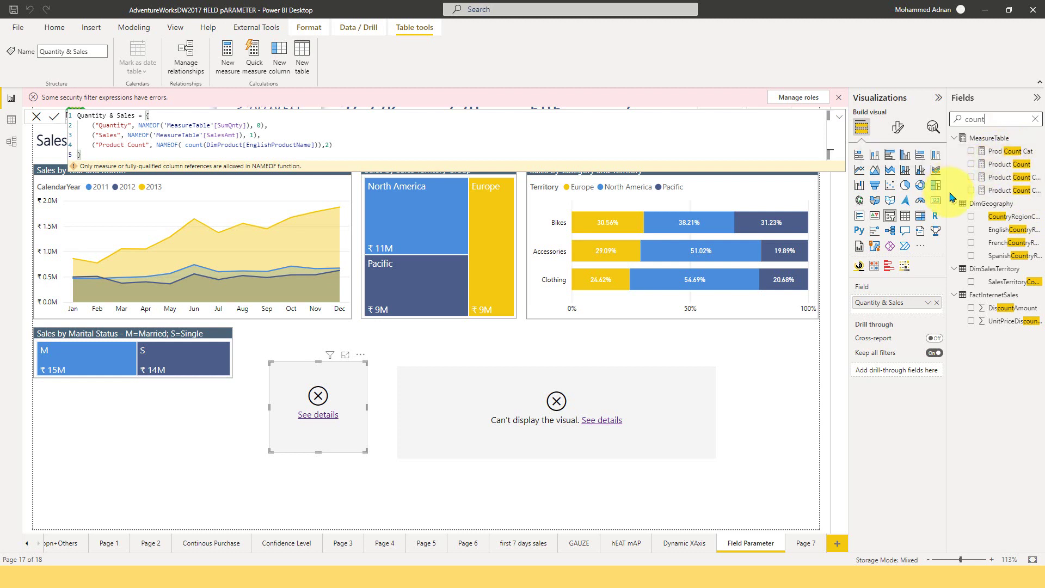
Step: Replace the NAMEOF argument of the Product Count entry with the measure [Product Count] and commit the formula
left_click_drag(950, 197, 912, 198)
left_click_drag(185, 145, 315, 143)
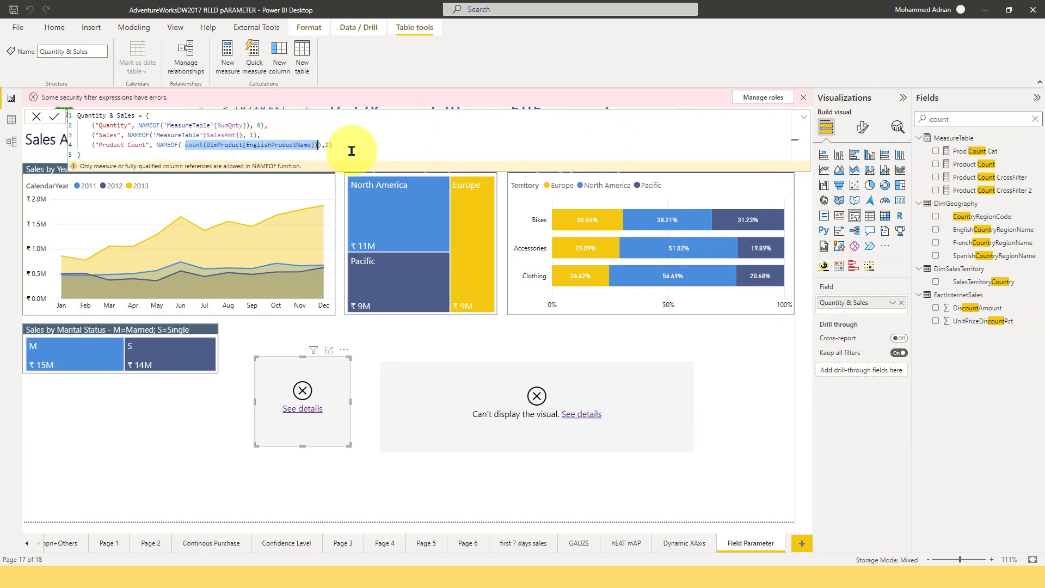
key("BackSpace")
type("porduct")
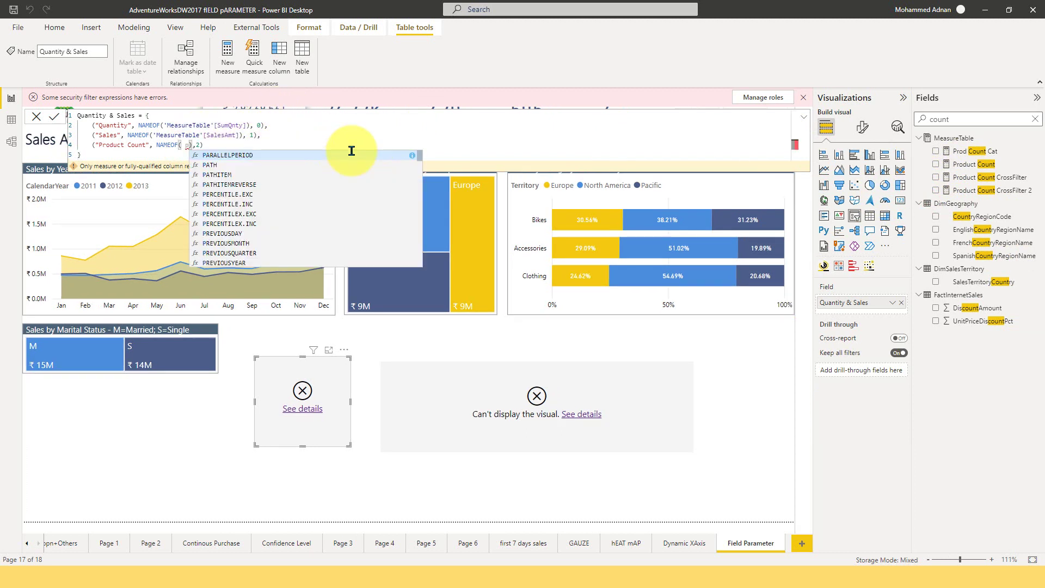
type("c")
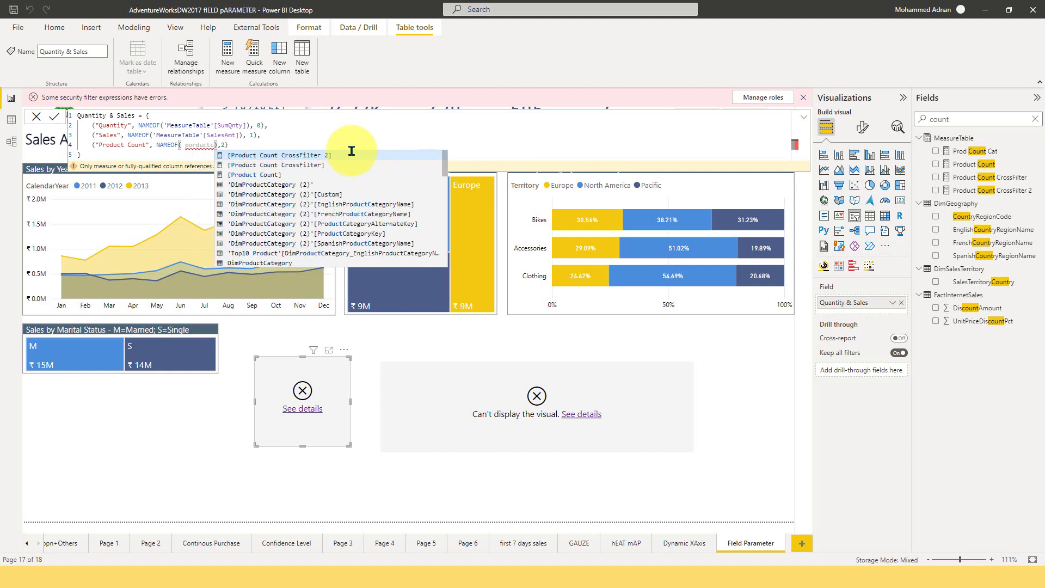
key("Down")
key("Down")
key("Tab")
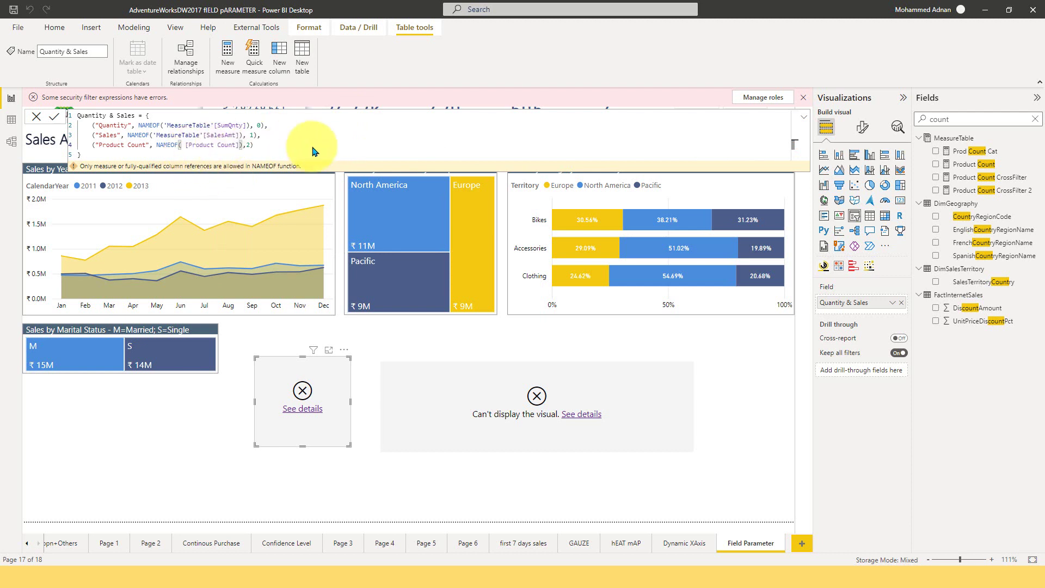
Step: Dismiss the security filter error banner and clear the search of the fields list
left_click(802, 99)
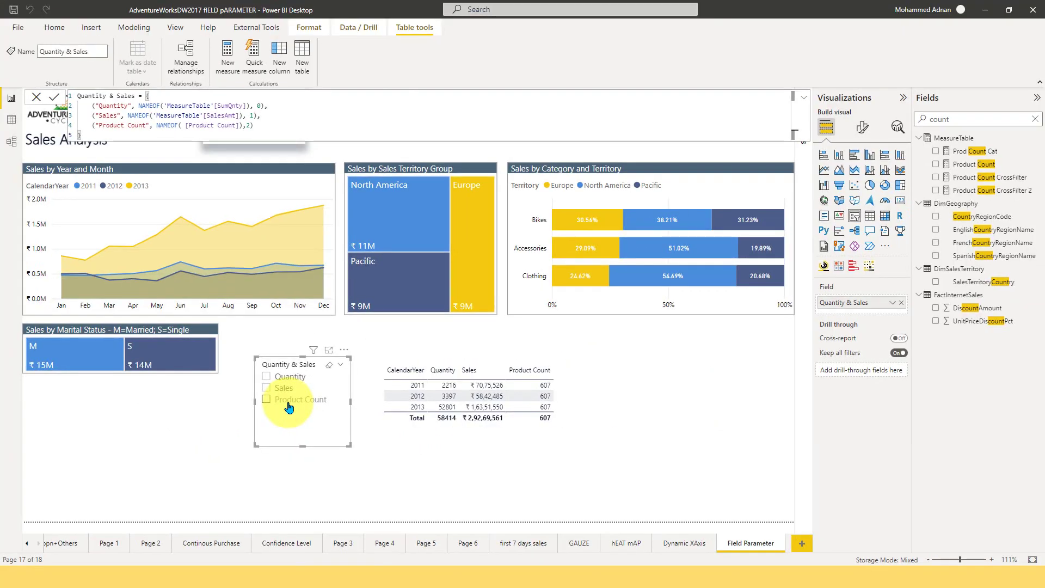
left_click(1031, 119)
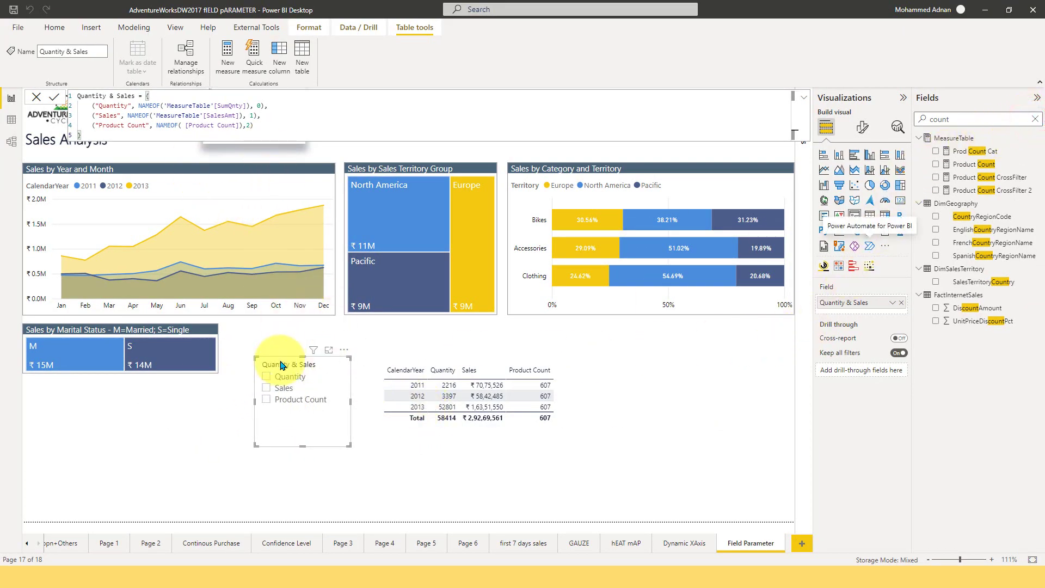
left_click(324, 435)
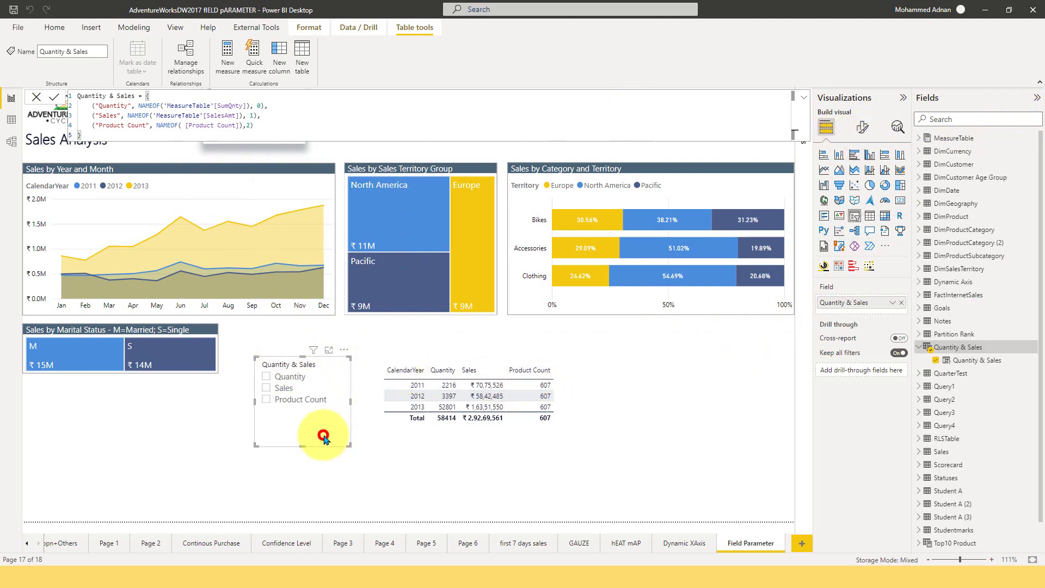
Step: Start a new fields parameter and add CalendarYear from DimDate to it
left_click(133, 28)
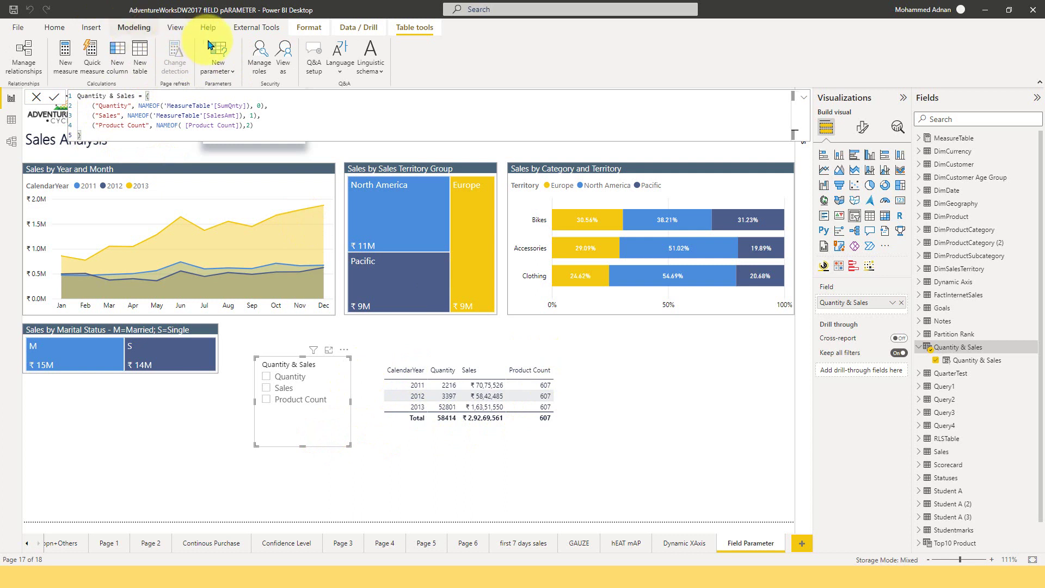
left_click(221, 52)
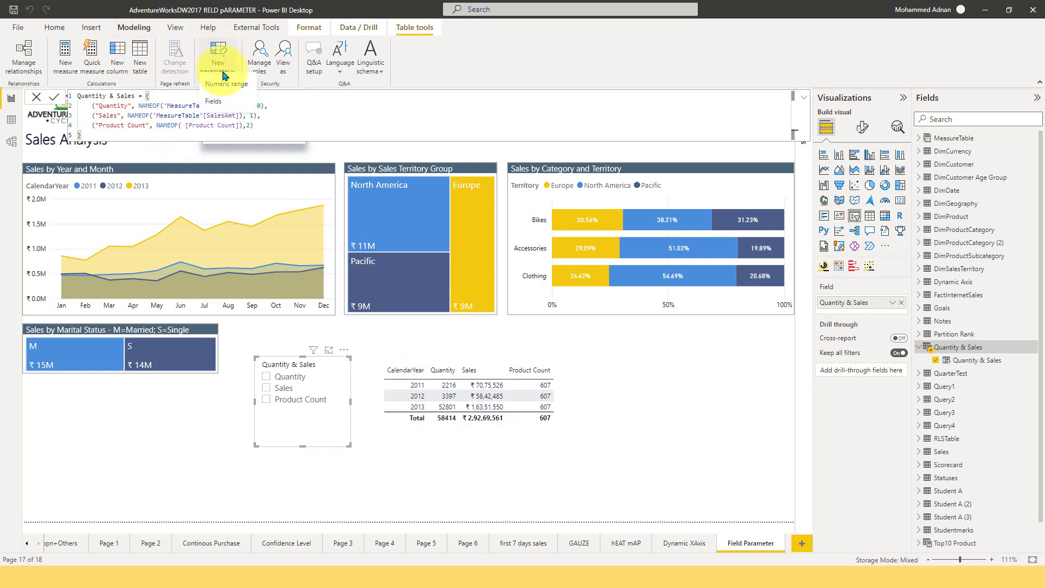
left_click(223, 84)
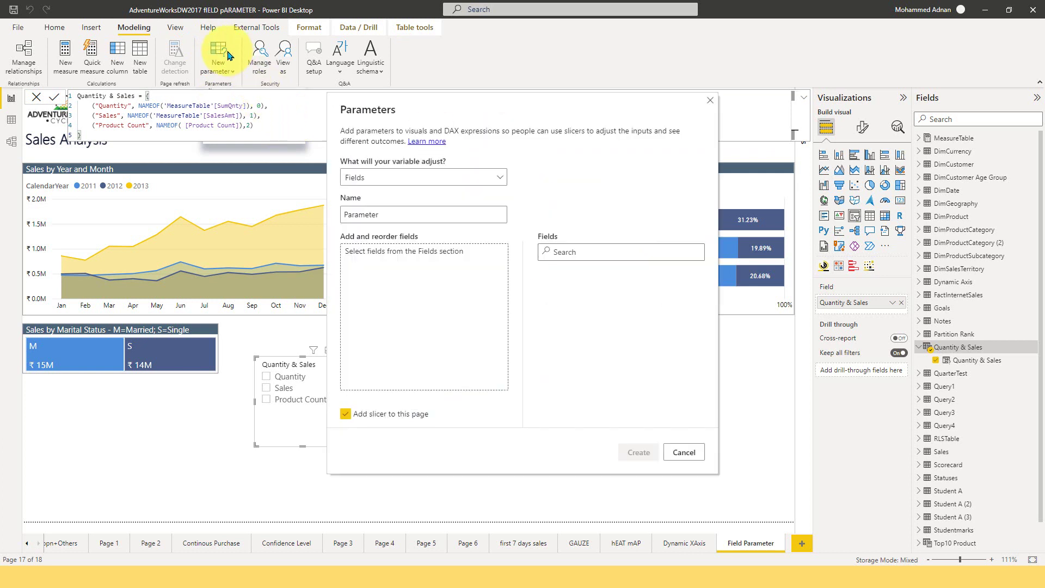
left_click(571, 252)
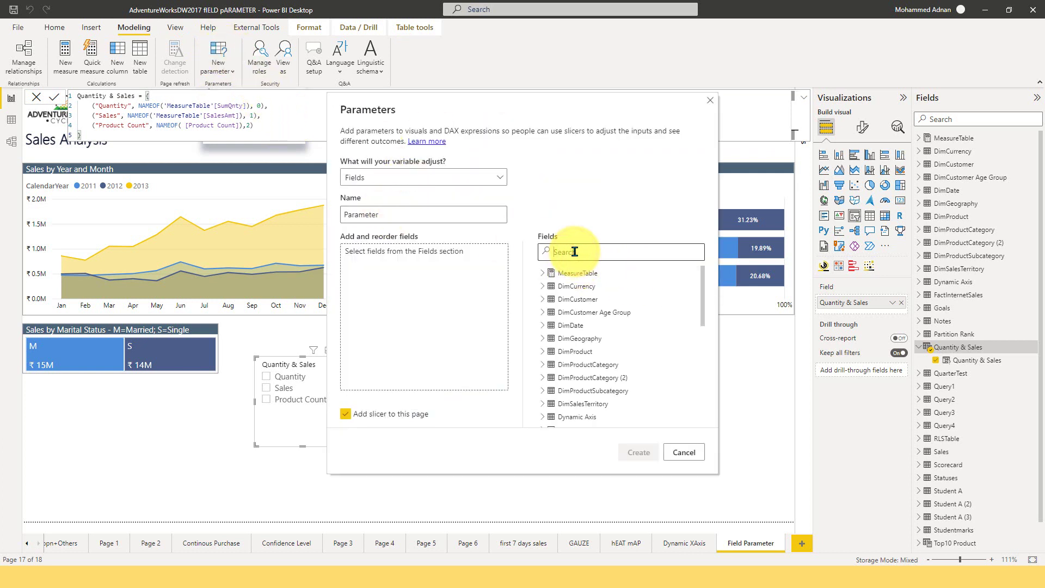
type("calene")
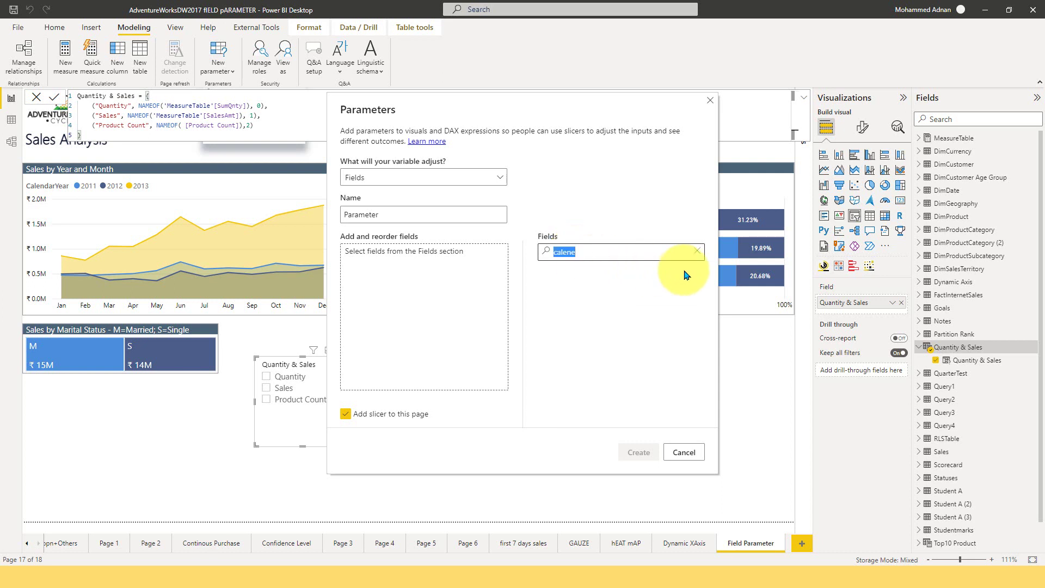
type("calend")
left_click(611, 312)
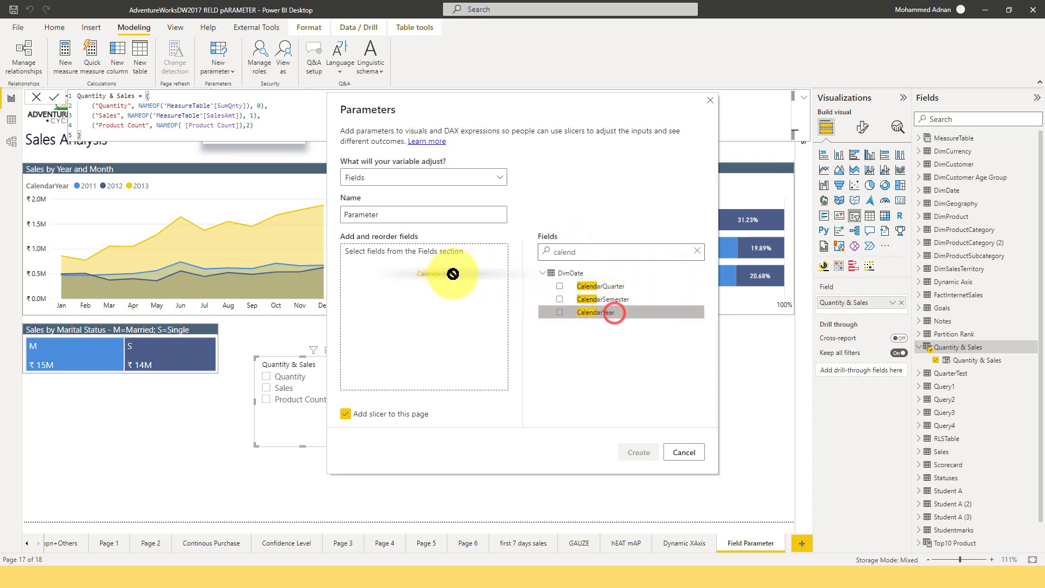
Step: Add SalesTerritoryGroup from DimSalesTerritory to the parameter's fields
double_click(564, 253)
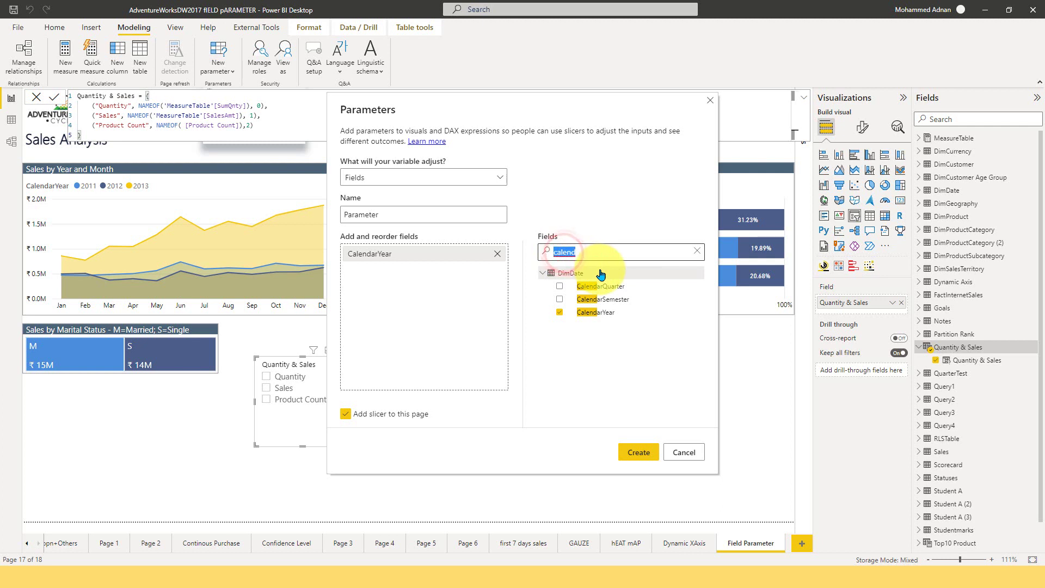
type("sales")
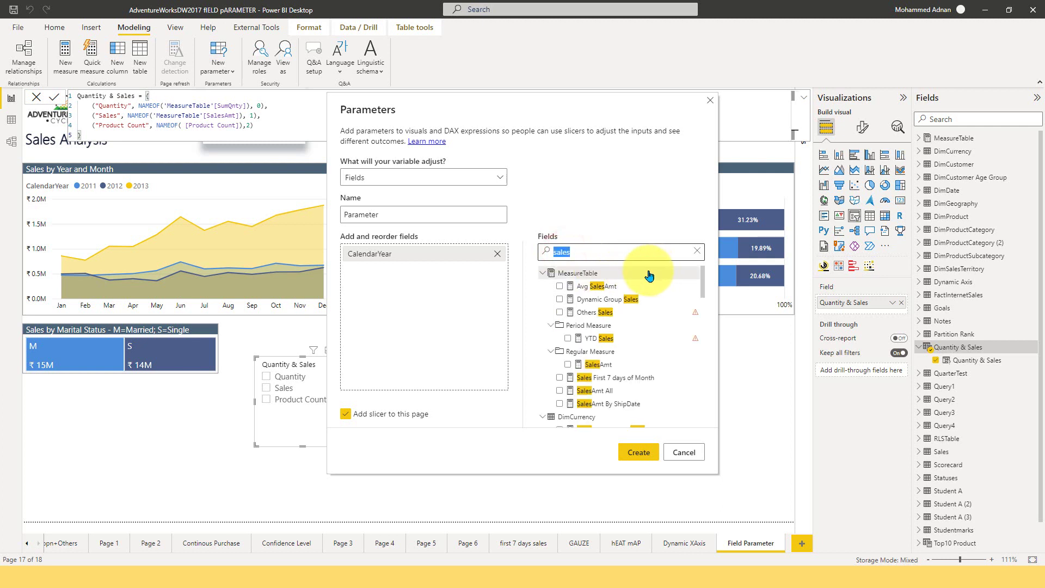
type("terr")
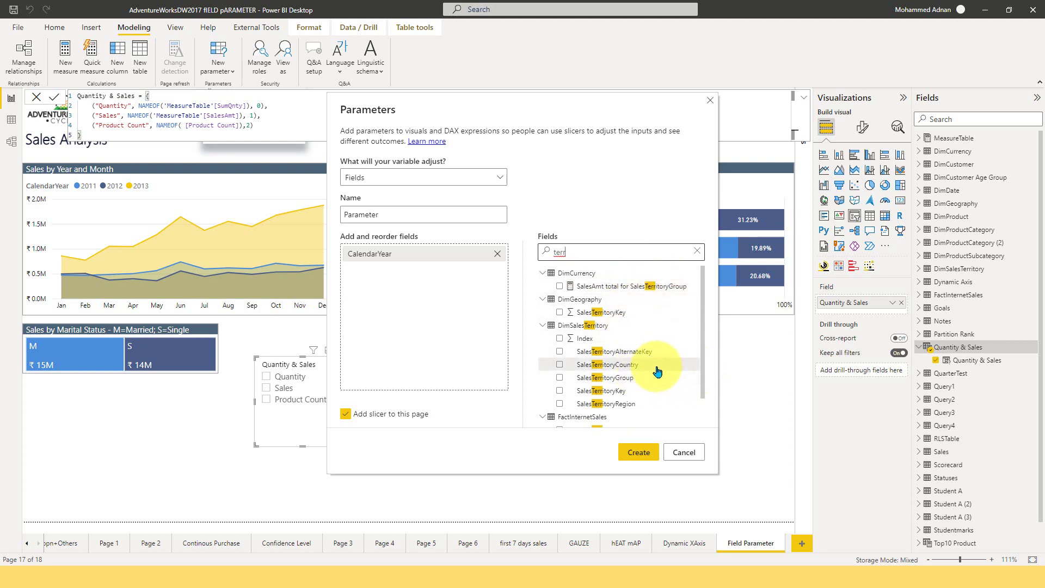
left_click_drag(637, 379, 466, 277)
Step: Add EnglishProductCategoryName from DimProductCategory and create the parameter under the name Year Territory Category
double_click(568, 250)
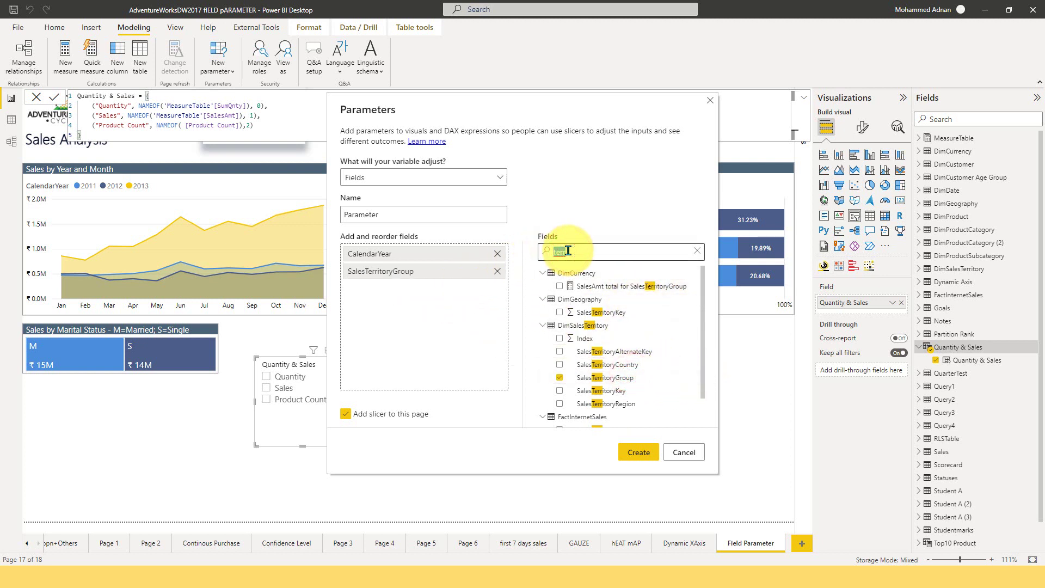
type("category")
left_click_drag(644, 343, 413, 286)
double_click(385, 212)
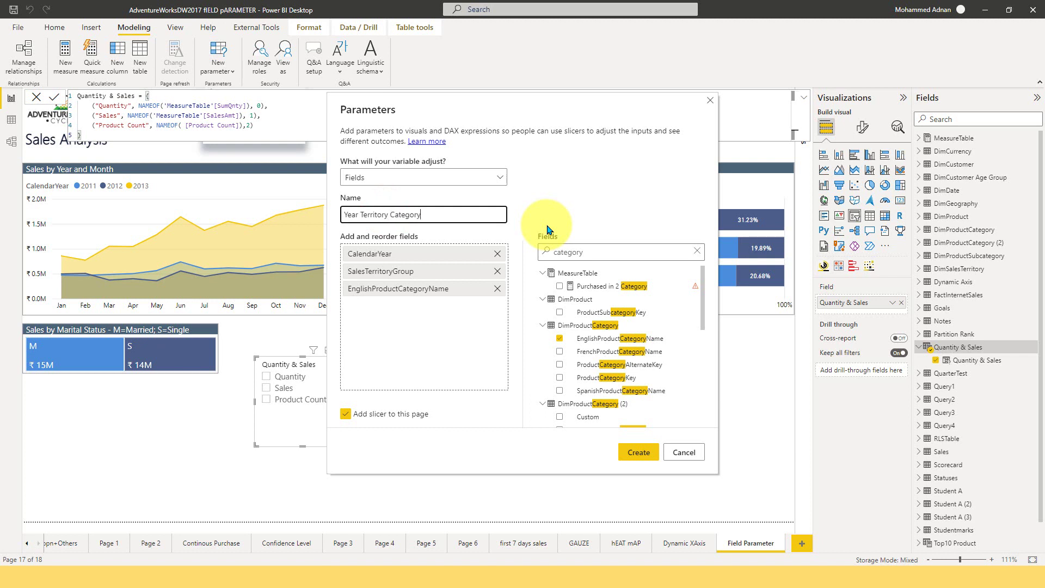
left_click(642, 456)
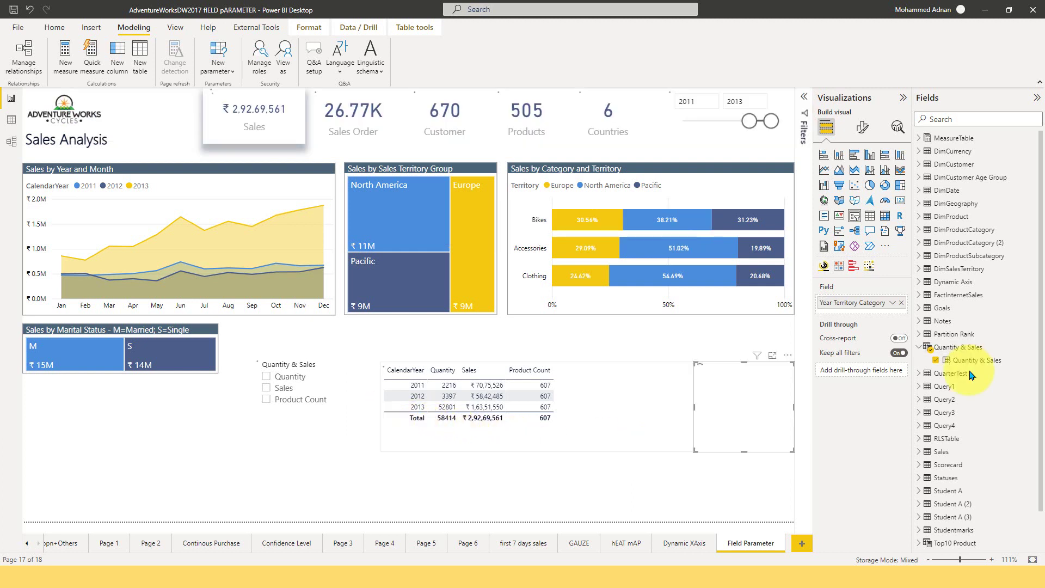
Step: Change the first two labels in the Year Territory Category formula to "Calendar Year" and "Sales Territory Group"
scroll(975, 355, "down", 1)
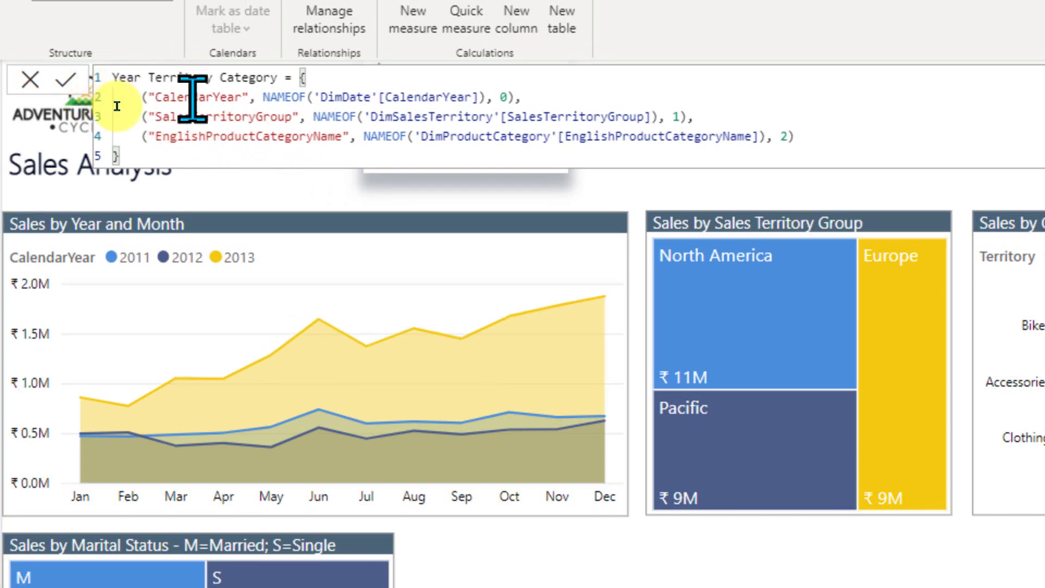
double_click(194, 98)
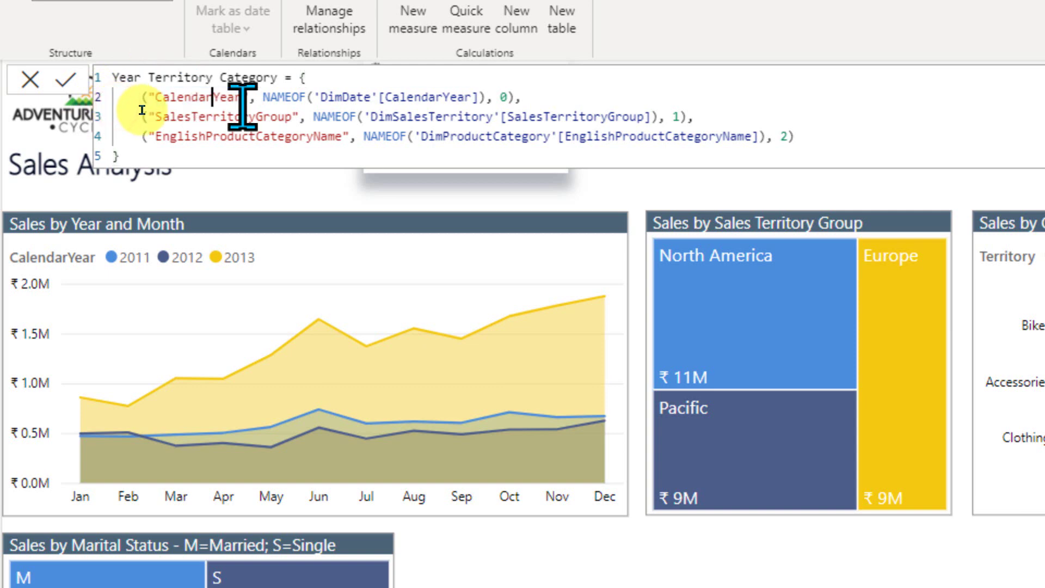
key("Left")
key("Left")
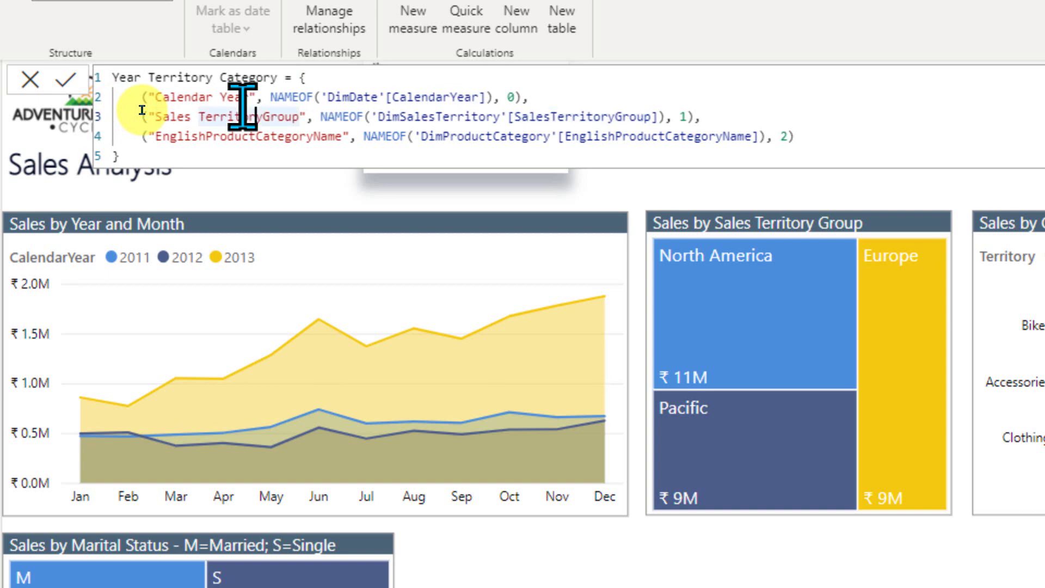
Step: Change the EnglishProductCategoryName label in the formula to "Category Name" and commit the formula
key("Down")
key("ctrl+Left")
key("ctrl+shift+Right")
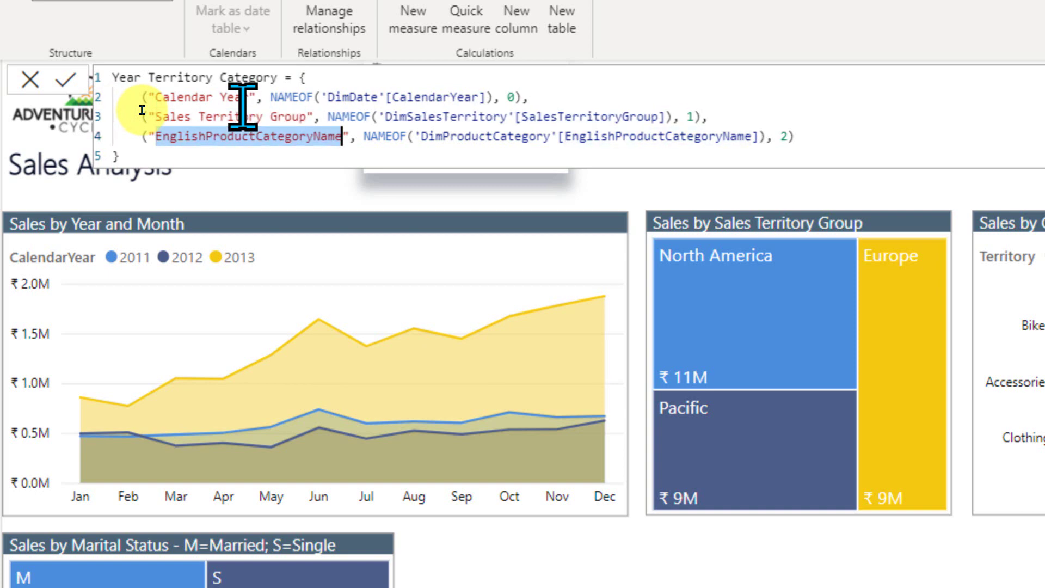
key("shift+Left")
key("shift+Left")
key("shift+Left")
key("shift+Left")
key("shift+Left")
key("shift+Left")
key("shift+Left")
key("shift+Left")
key("shift+Left")
key("shift+Left")
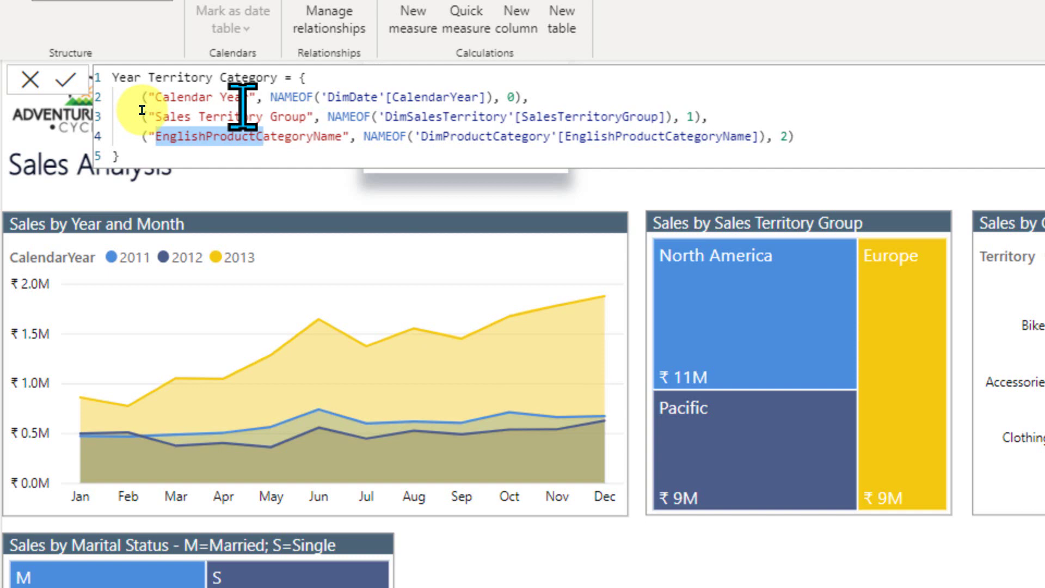
key("BackSpace")
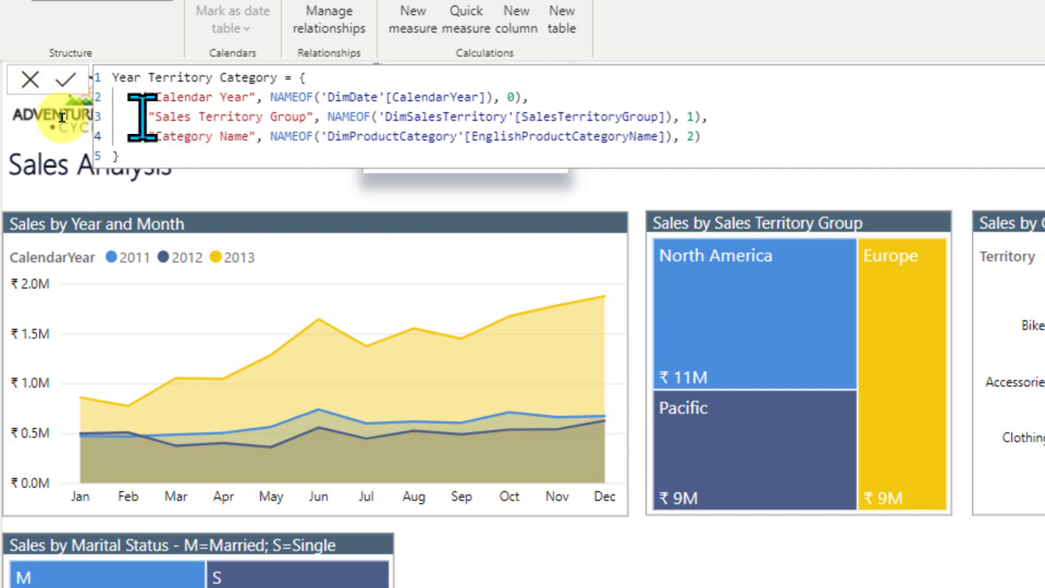
left_click(104, 82)
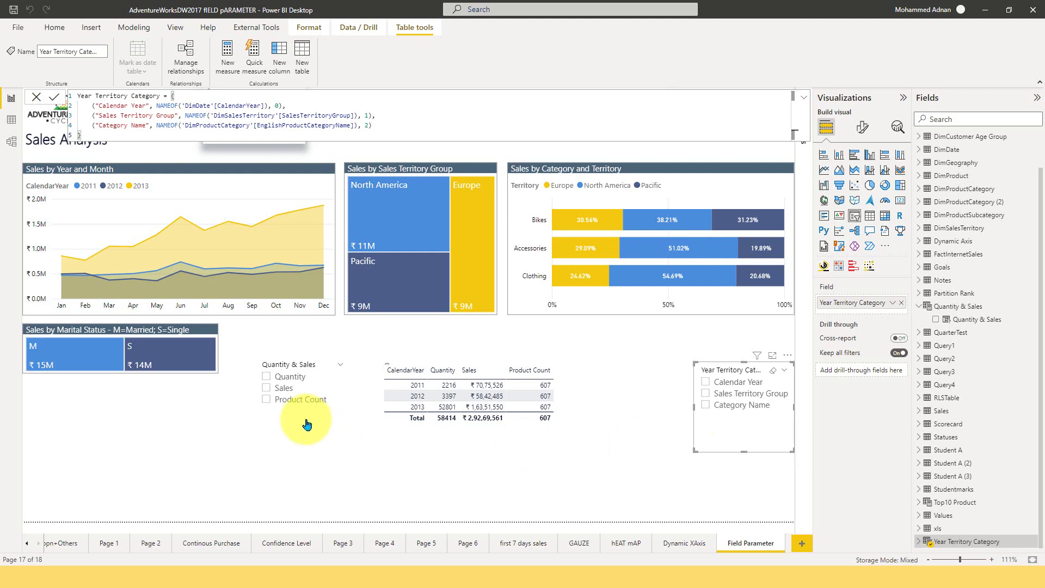
Step: With only Quantity chosen in the Quantity & Sales slicer, turn the table into a matrix with Quantity & Sales as its values
left_click(287, 379)
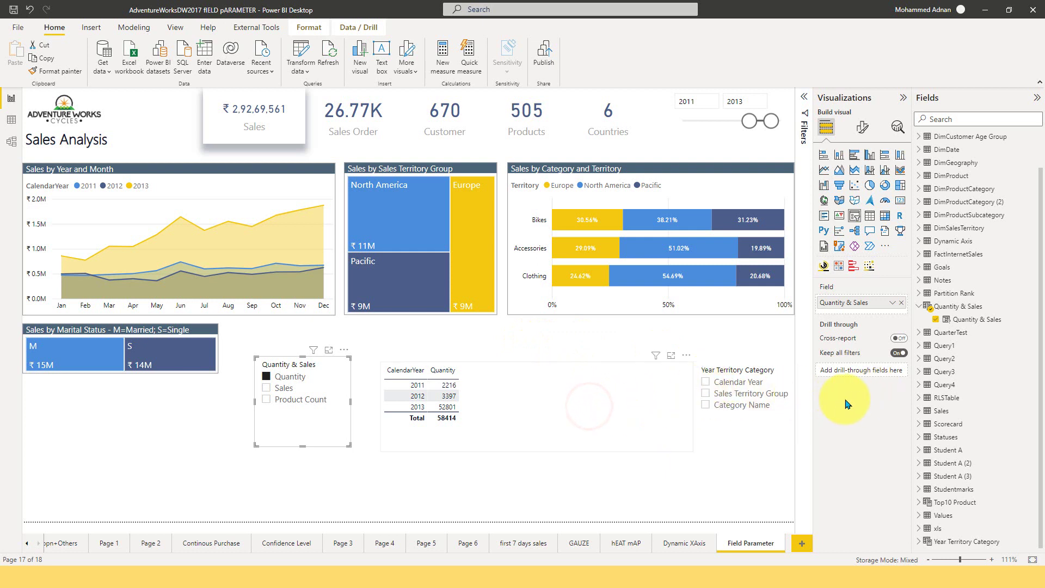
left_click(562, 415)
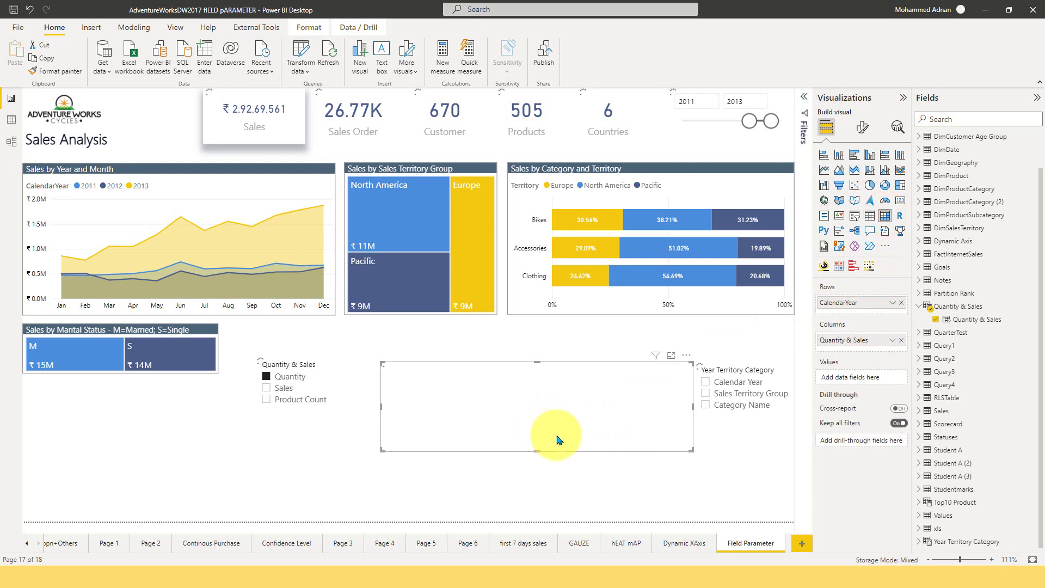
left_click_drag(828, 347, 860, 345)
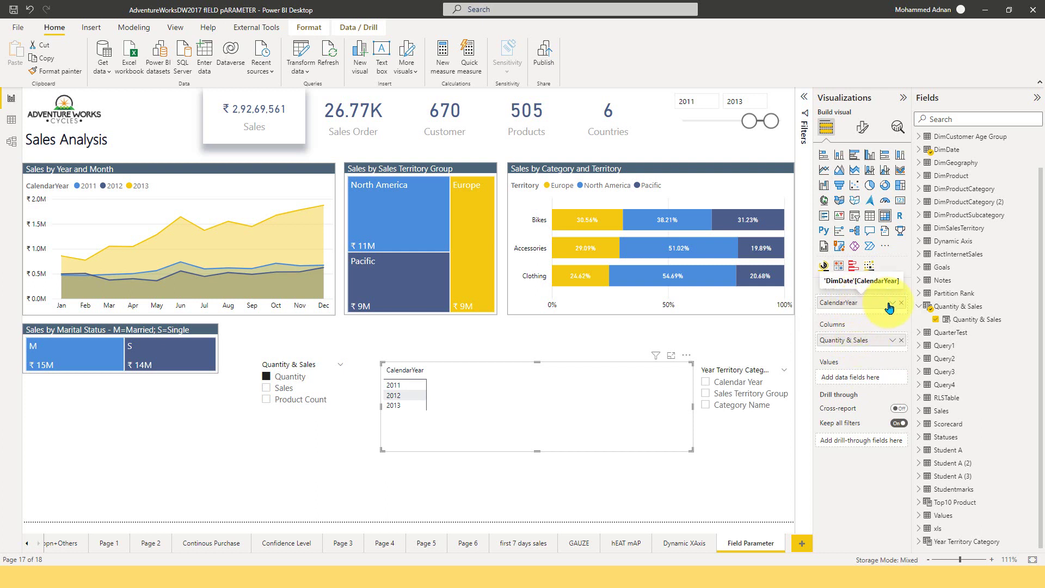
left_click_drag(846, 340, 848, 380)
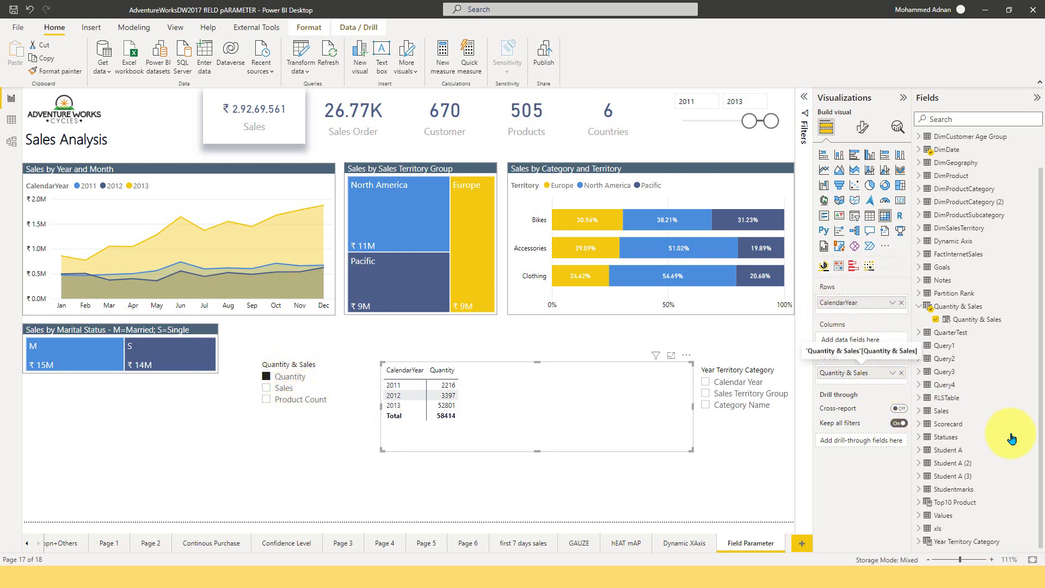
Step: Replace CalendarYear in the matrix rows with the Year Territory Category parameter and expand the whole hierarchy one level down
left_click(919, 542)
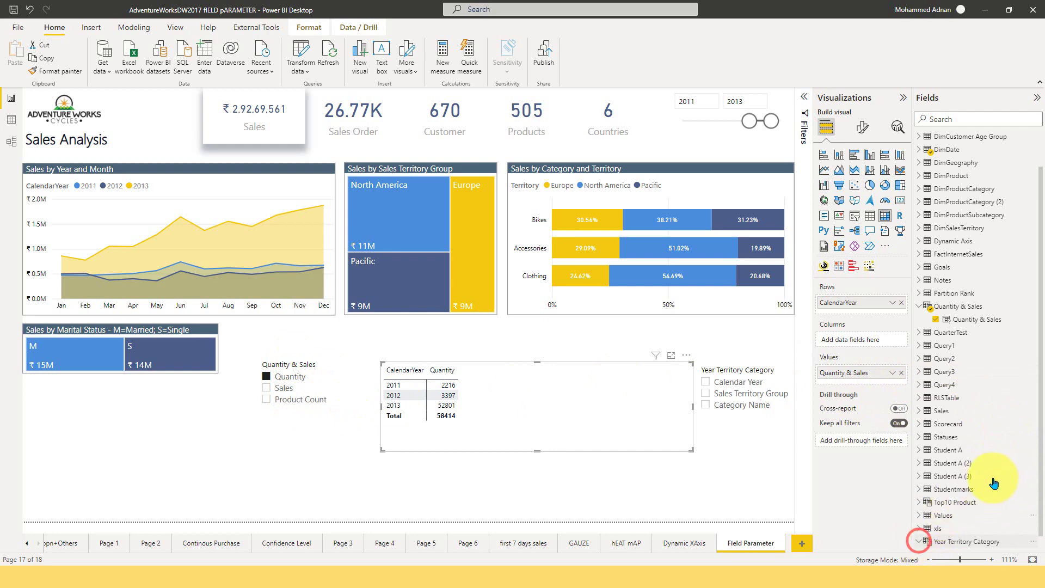
scroll(1013, 527, "down", 1)
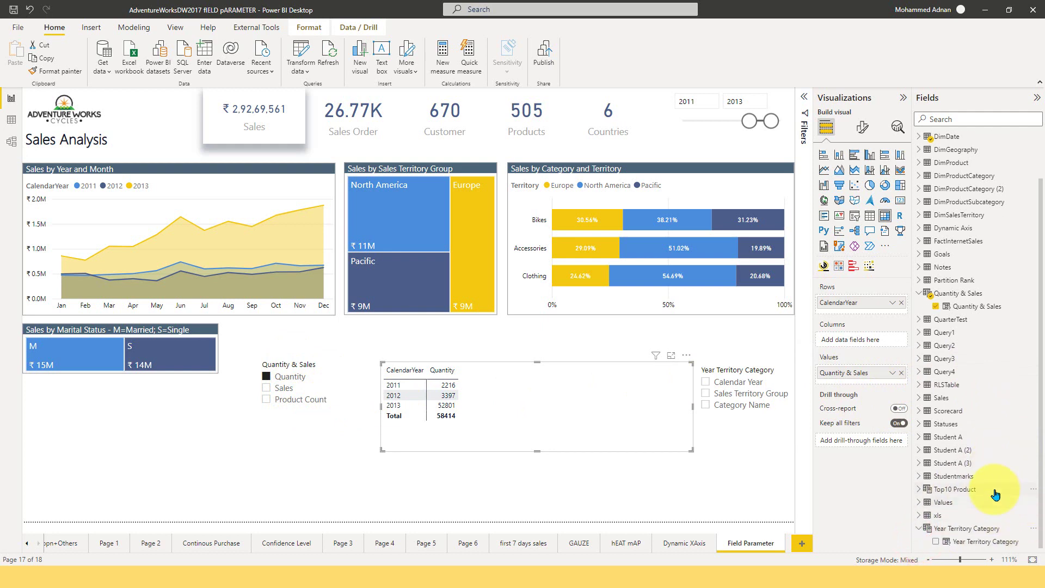
left_click_drag(964, 544, 860, 317)
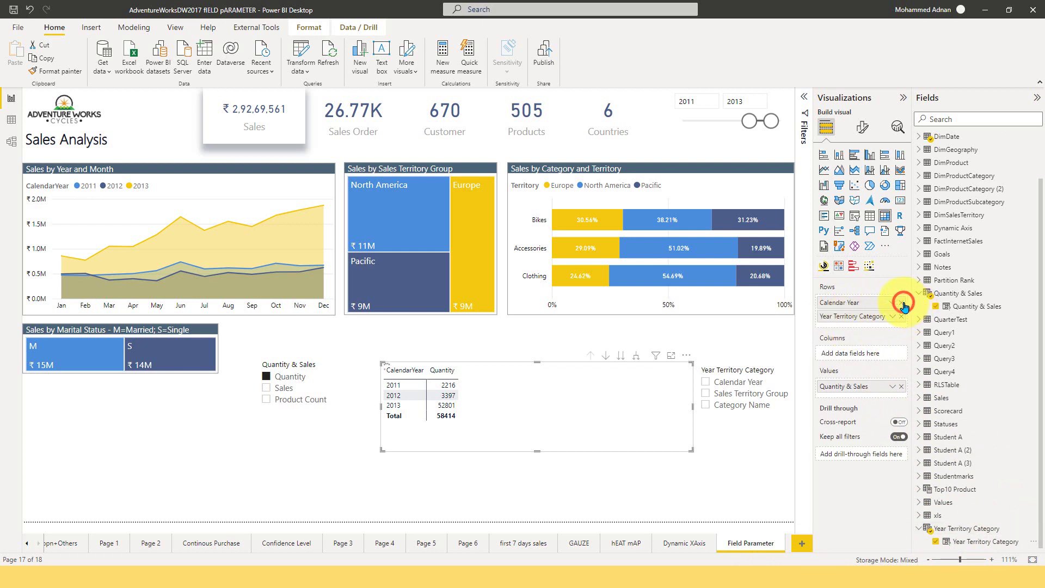
left_click(902, 302)
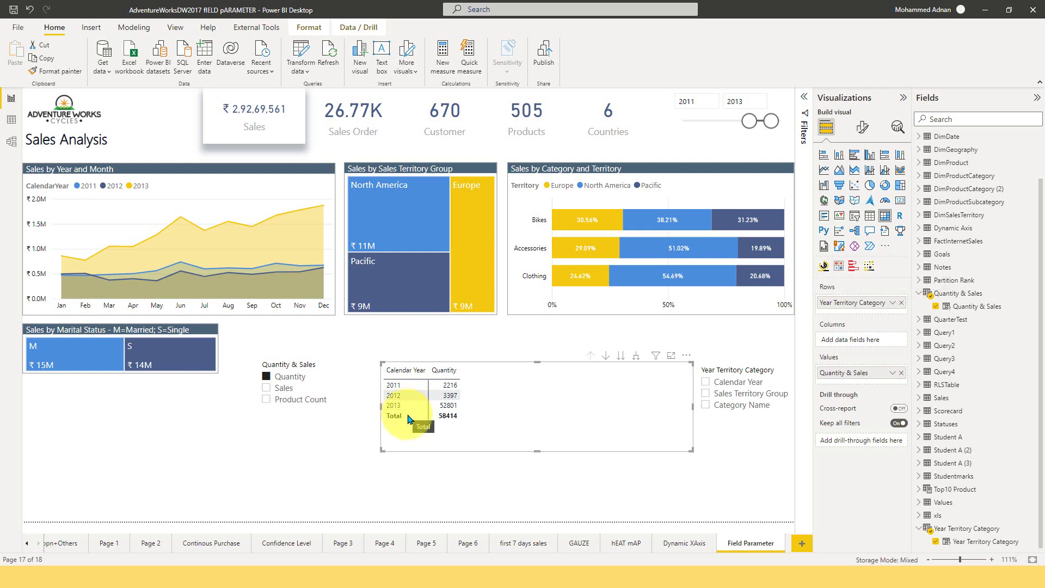
left_click(638, 355)
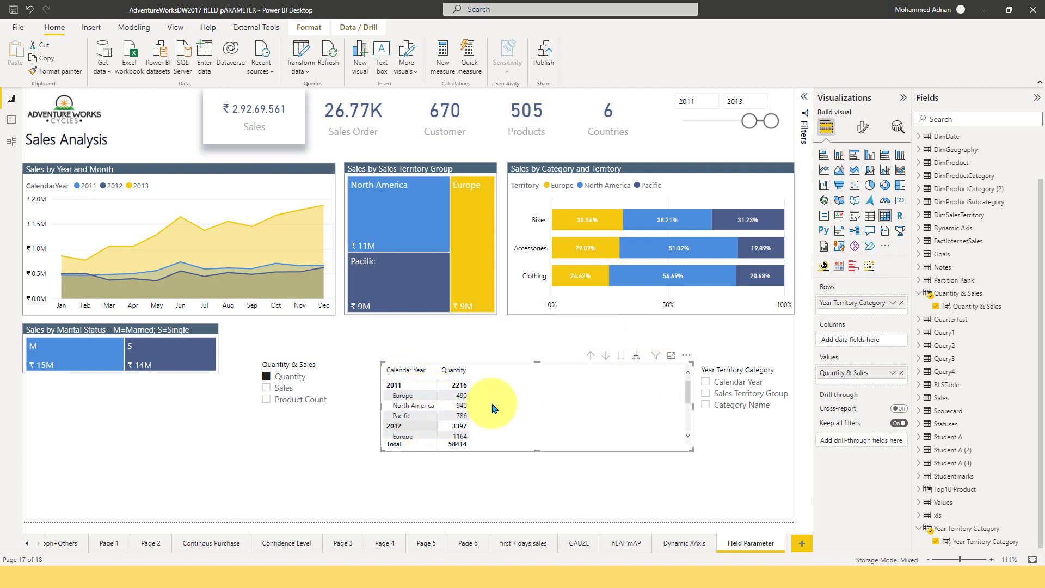
Step: Move the Year Territory Category parameter from the matrix rows to its columns and expand the column hierarchy down to the category level
left_click_drag(853, 303, 854, 342)
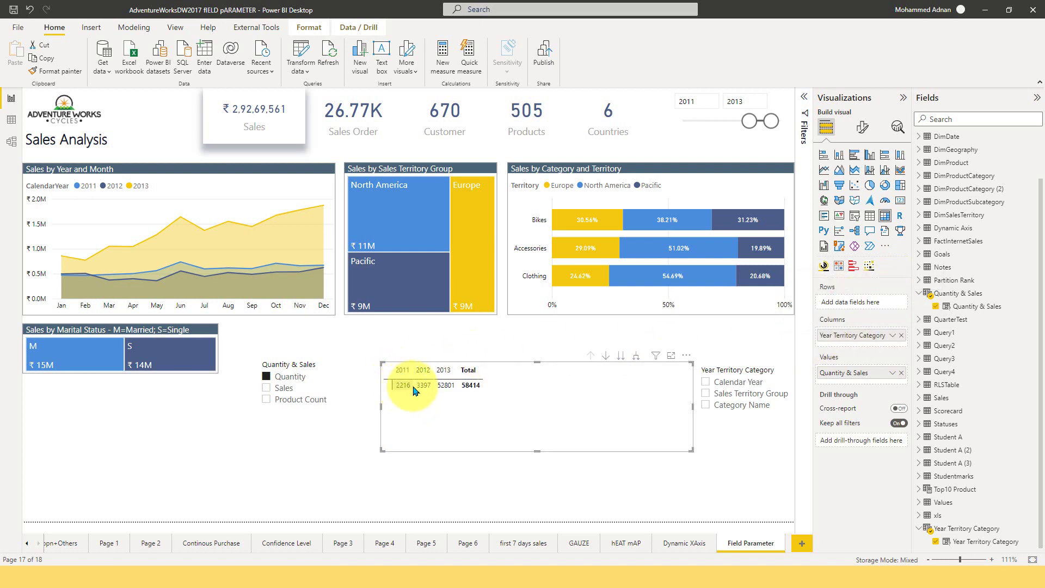
left_click(637, 355)
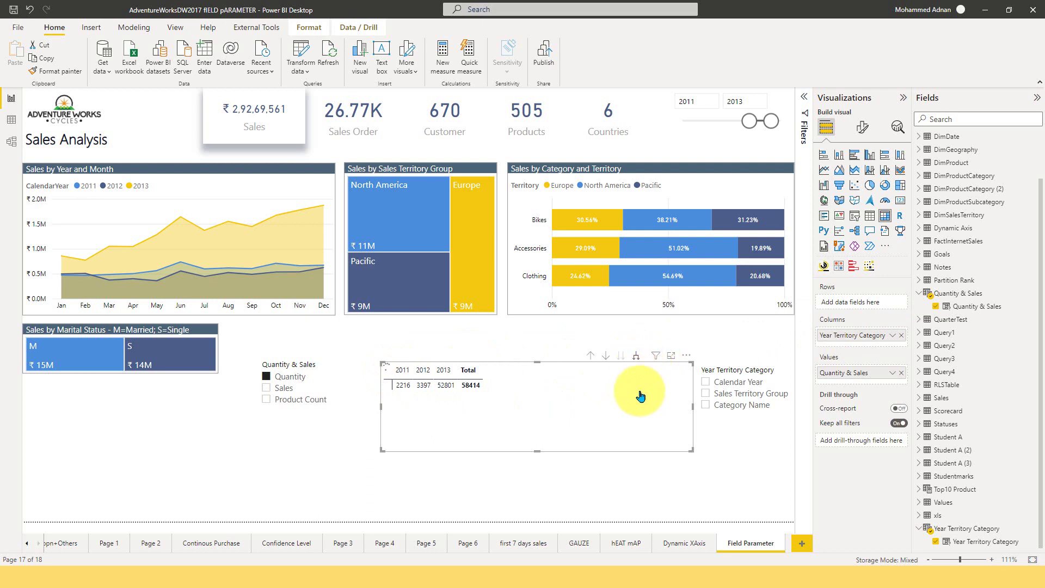
left_click(637, 359)
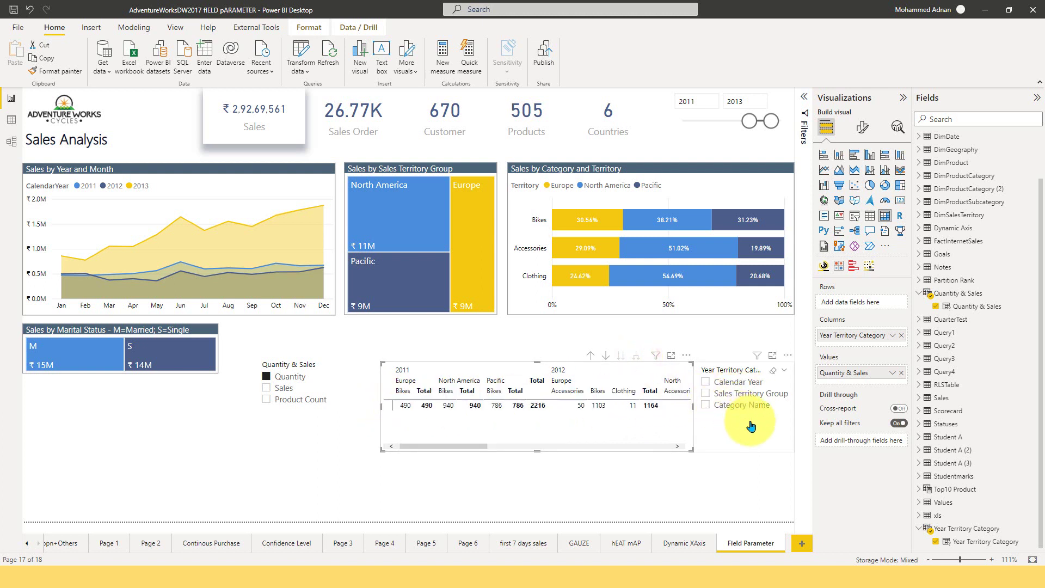
Step: Choose Sales Territory Group and Category Name in the Year Territory Category slicer and expand the matrix columns one level down
left_click(734, 405)
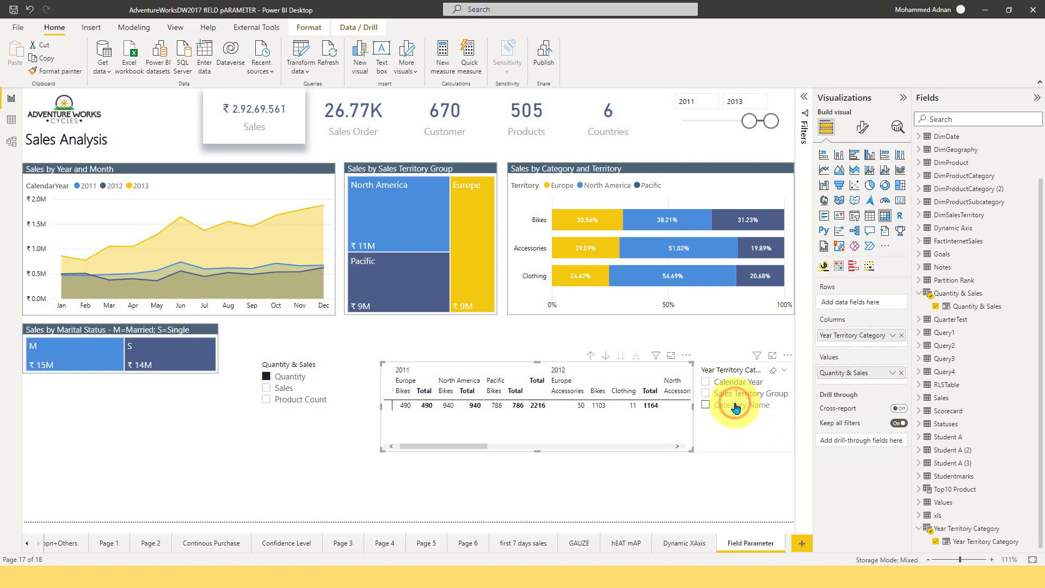
left_click(736, 408)
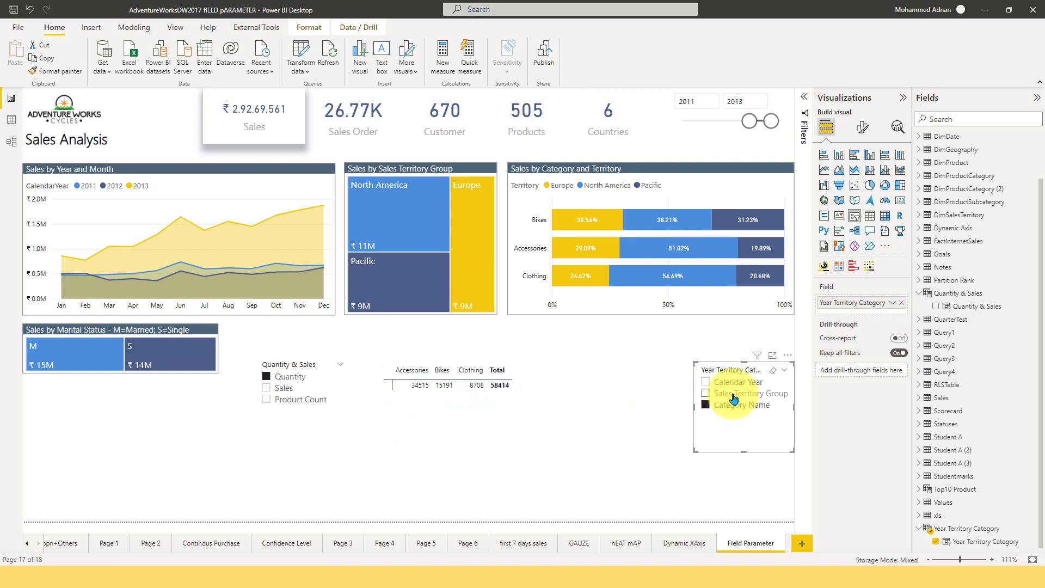
left_click(734, 395)
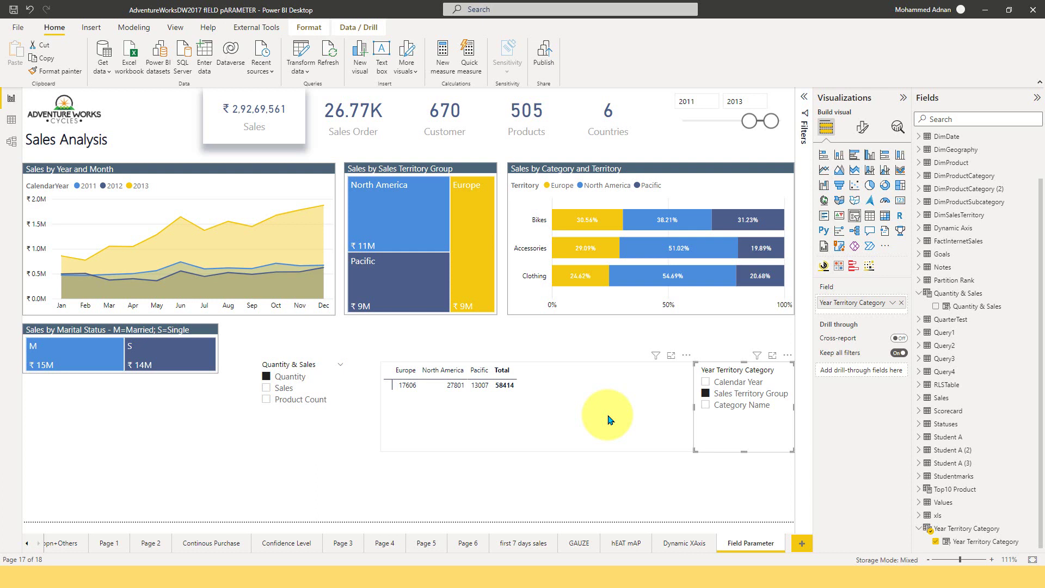
left_click(736, 407, "ctrl")
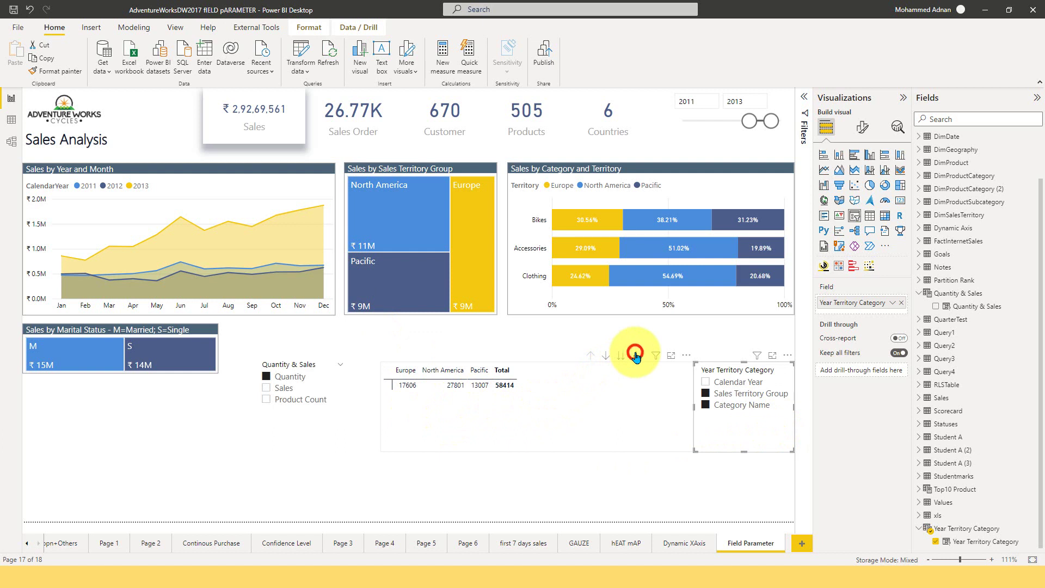
left_click(636, 355)
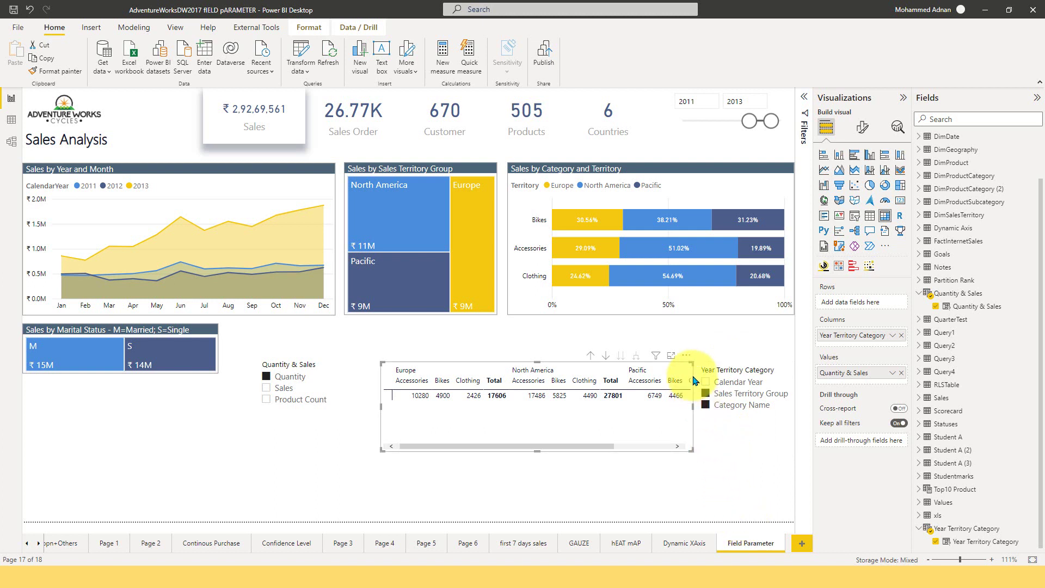
Step: Convert the matrix to a table and select only Calendar Year and Category Name in the Year Territory Category slicer
left_click(869, 217)
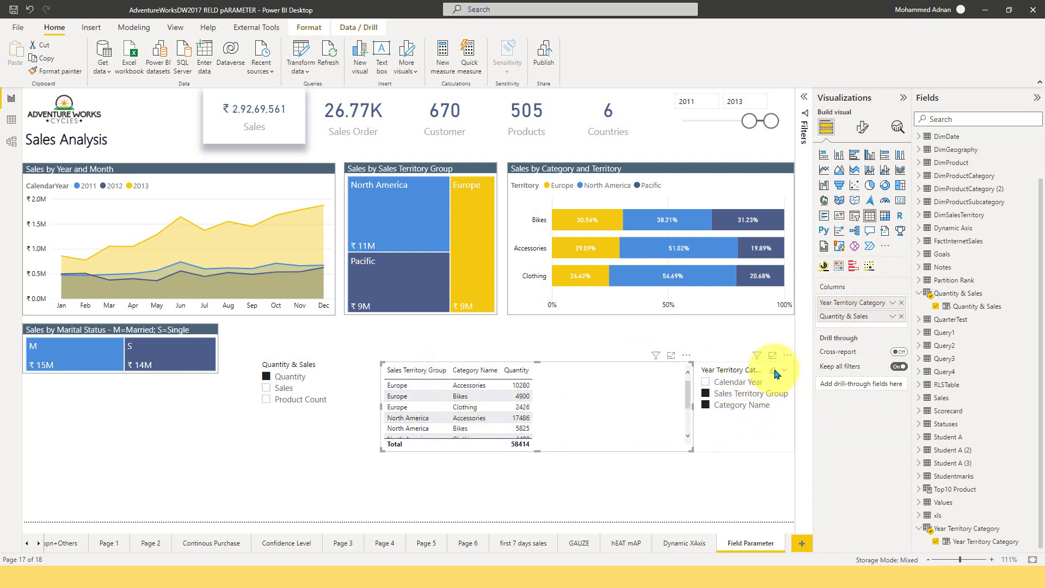
left_click(773, 371)
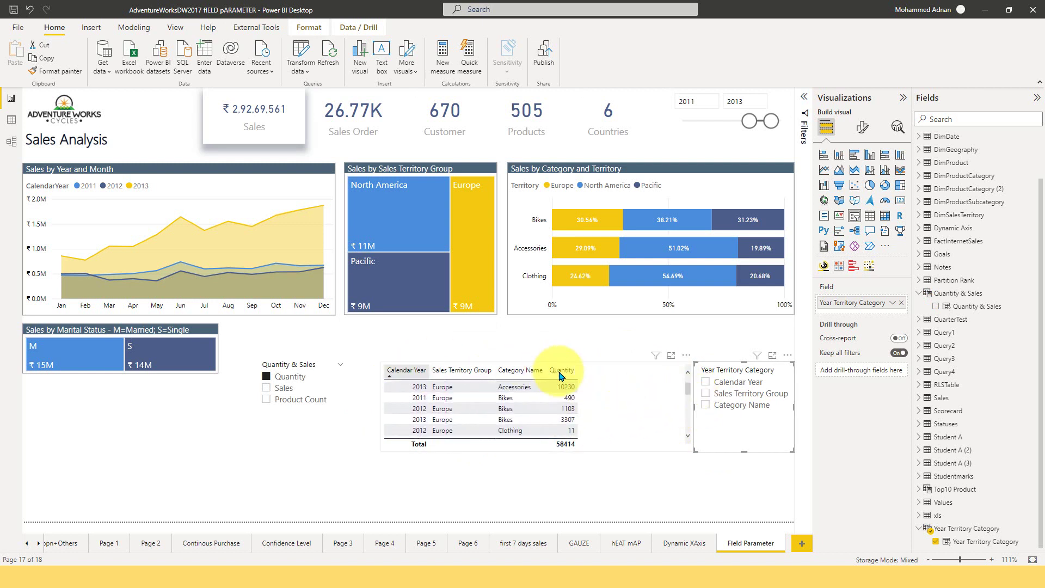
left_click(707, 384)
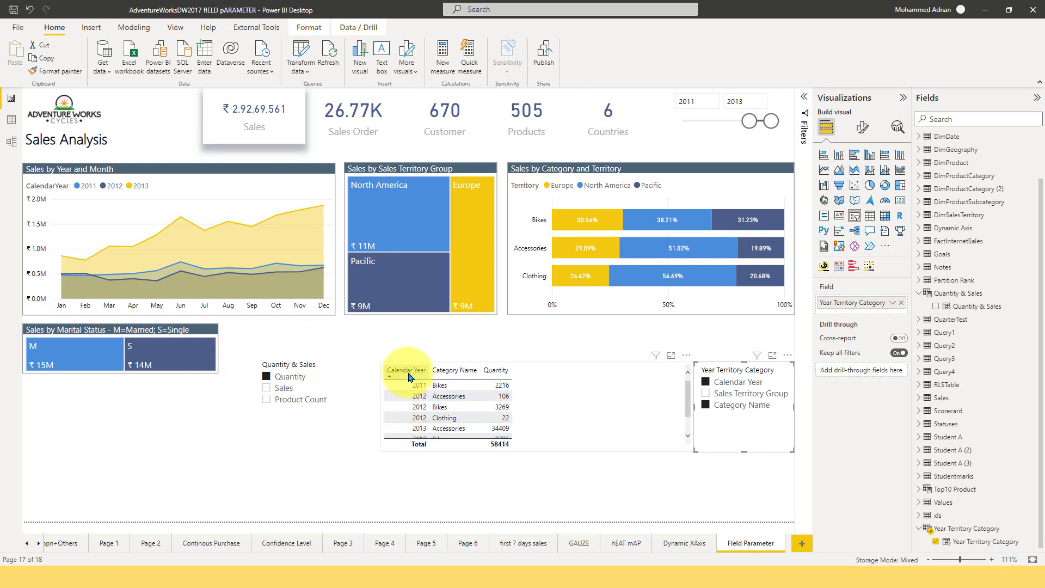
left_click(493, 370)
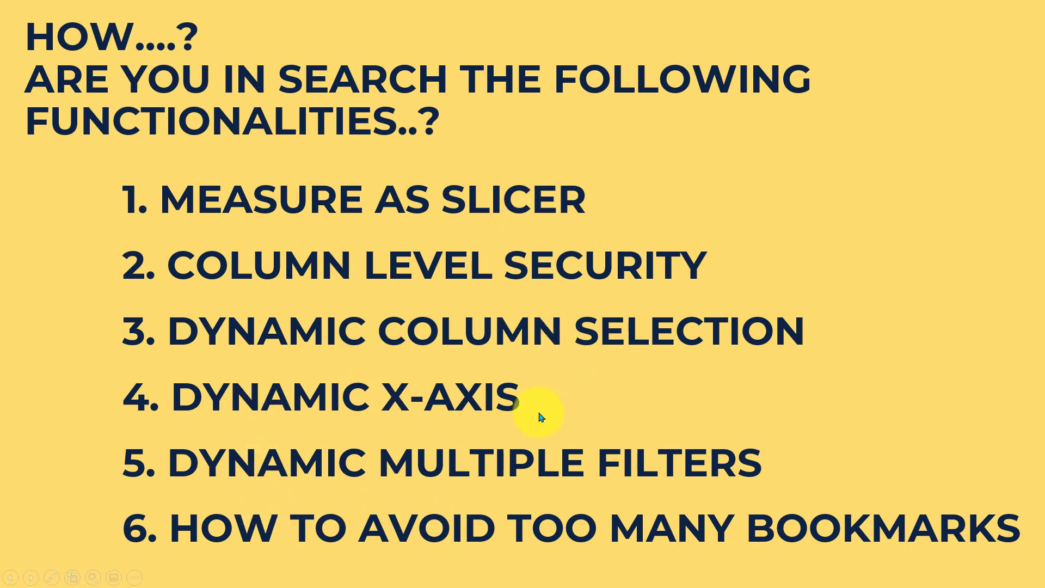
Step: Return to the Power BI report and place both parameter slicers side by side below the Sales by Marital Status visual
key("alt+Tab")
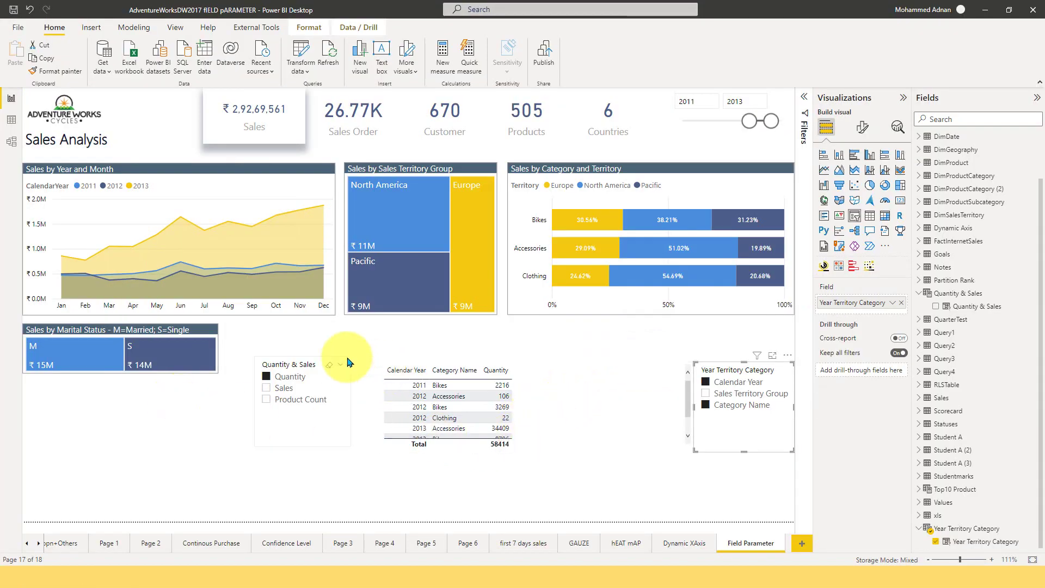
left_click_drag(305, 430, 81, 454)
left_click_drag(739, 439, 209, 466)
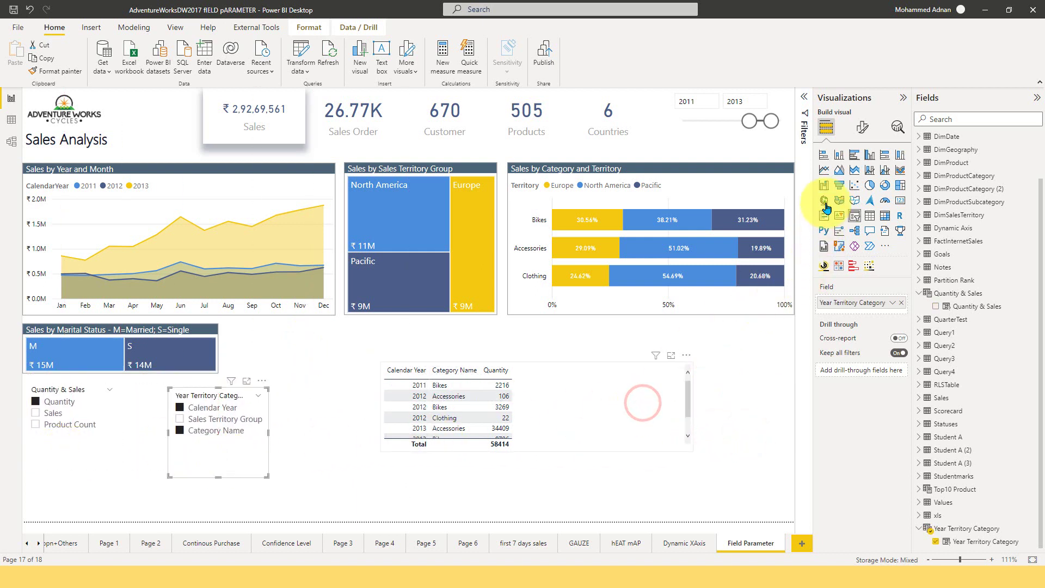
Step: Convert the table to a stacked bar chart, move it up slightly and enlarge it to fill the free area beside the slicers
left_click(823, 157)
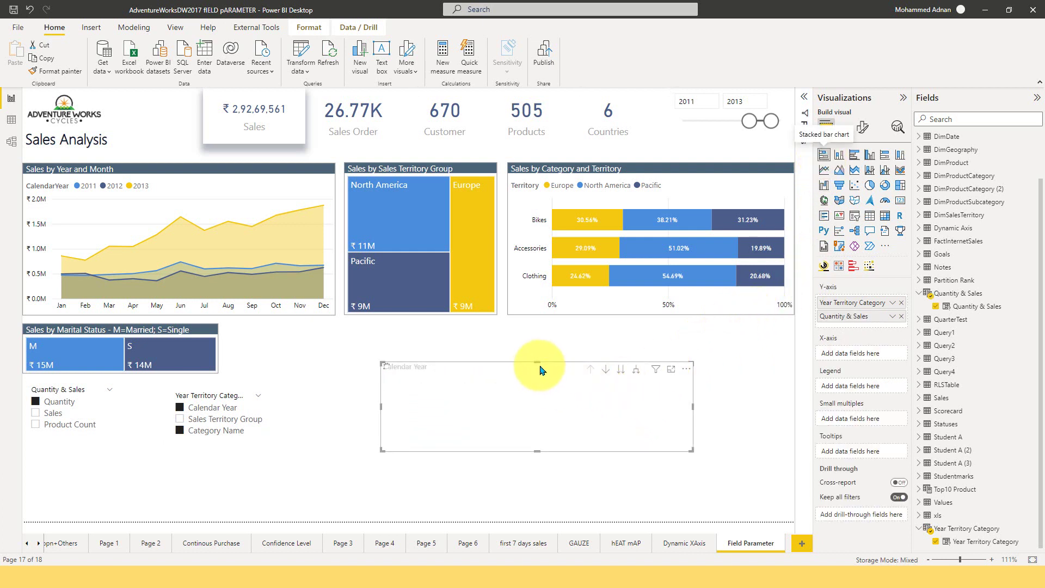
left_click_drag(542, 370, 543, 350)
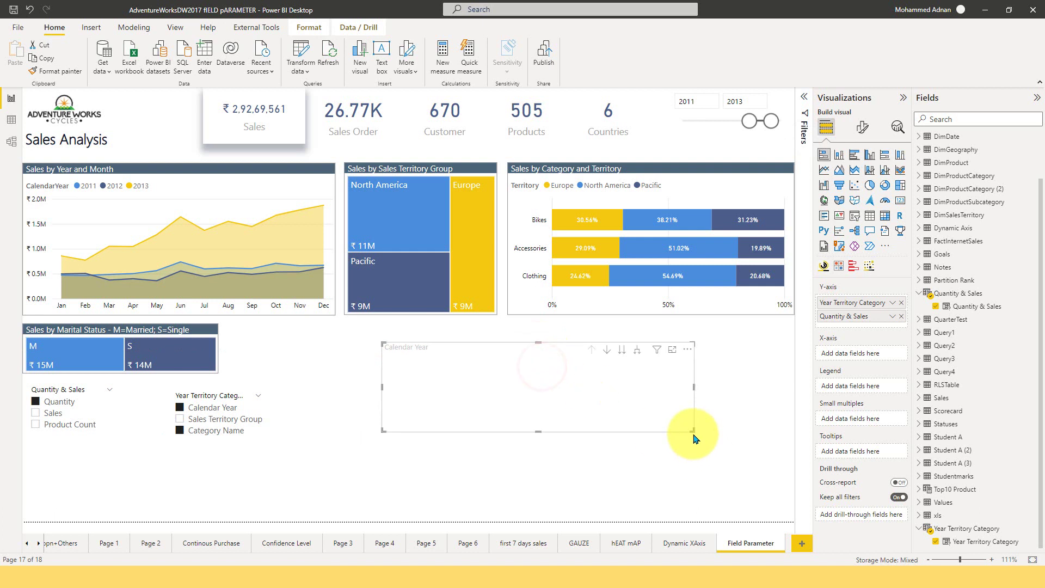
left_click_drag(692, 431, 776, 520)
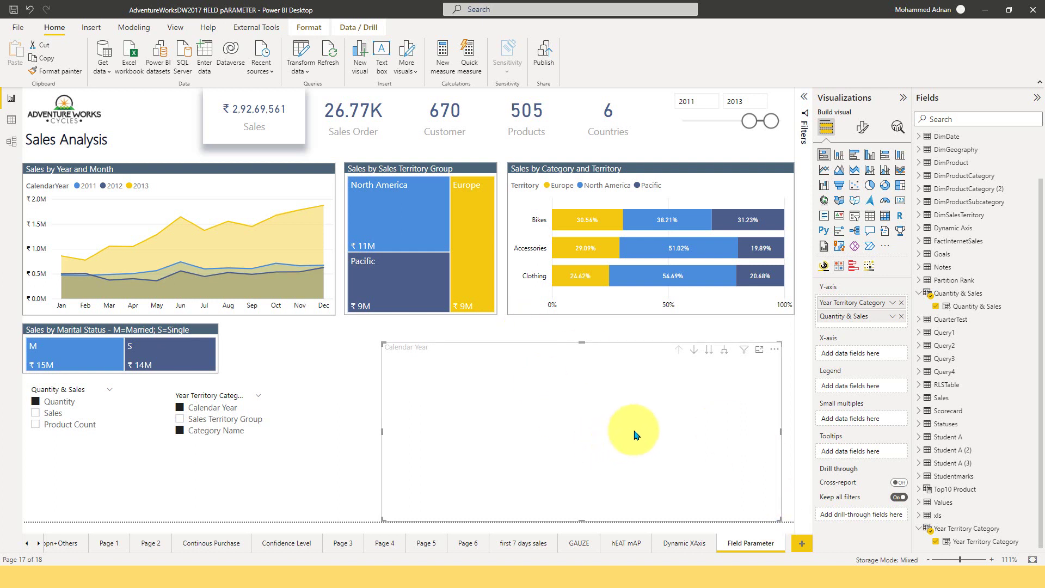
Step: Plot Quantity & Sales as the chart's values and change it to a stacked column chart expanded one level down
left_click_drag(853, 320, 850, 354)
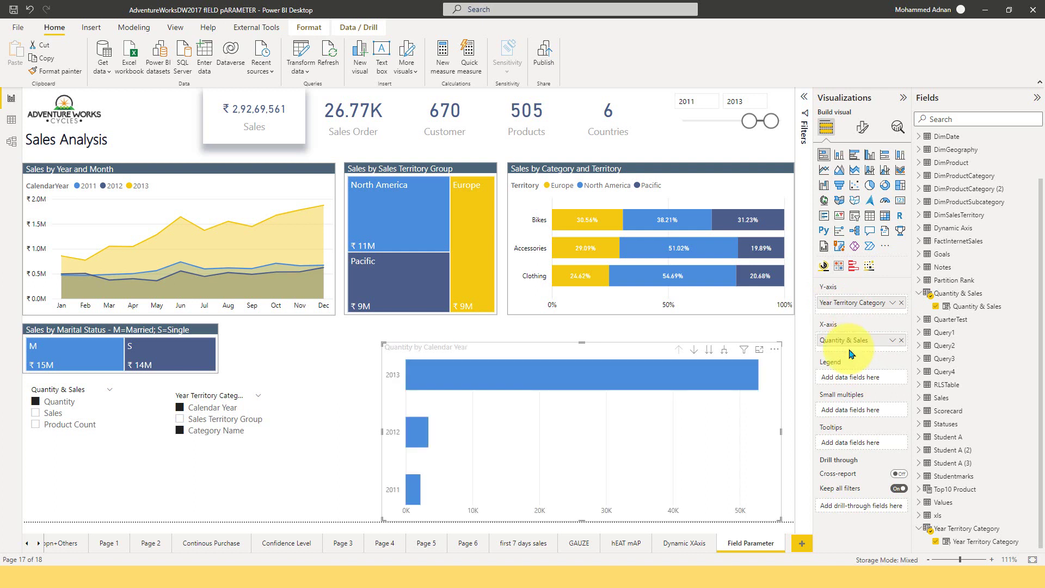
left_click(840, 156)
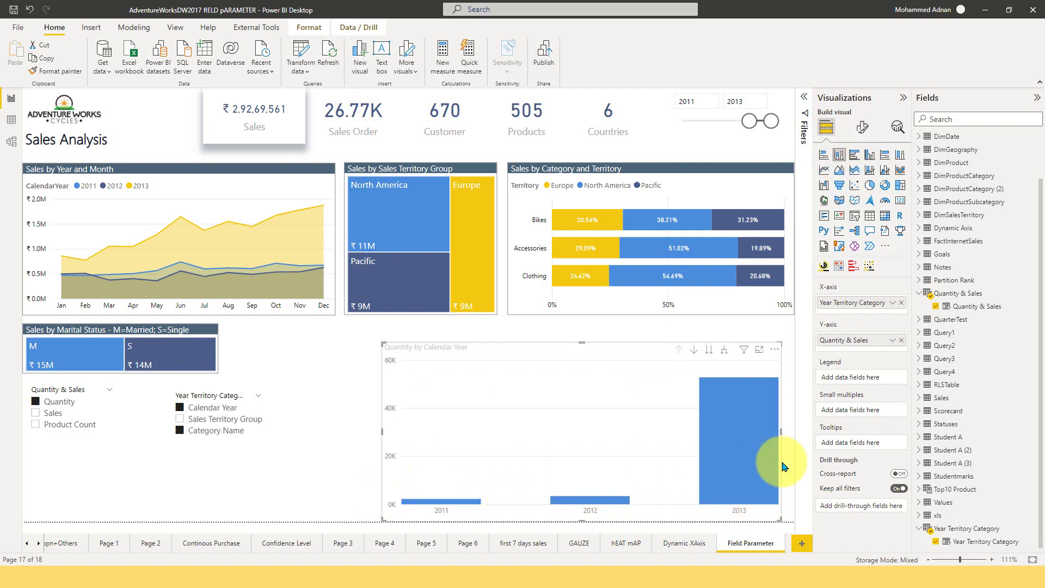
left_click(723, 349)
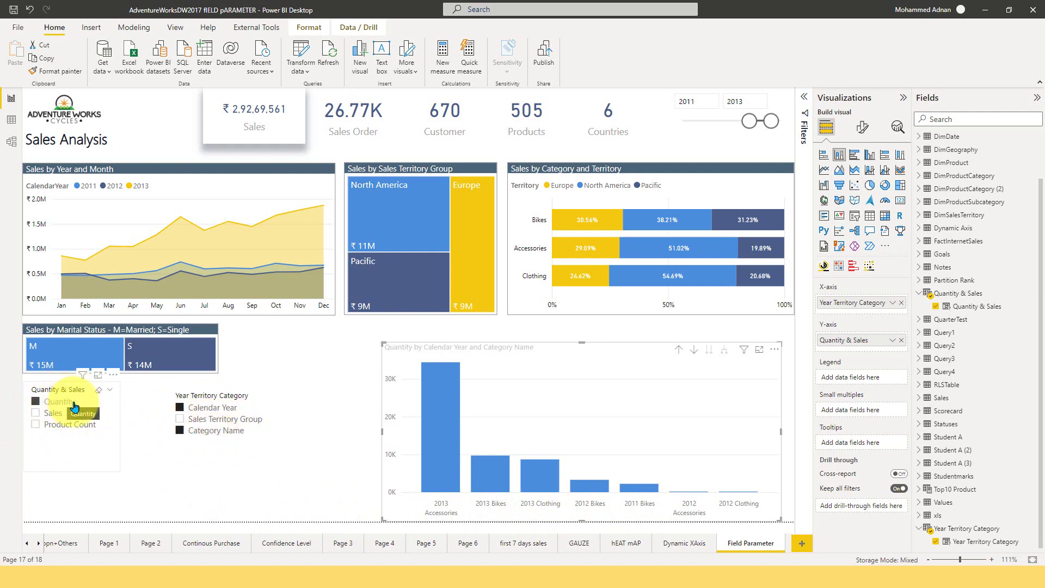
Step: Add Sales to the Quantity & Sales slicer selection and convert the large chart to a clustered column chart
left_click(48, 413)
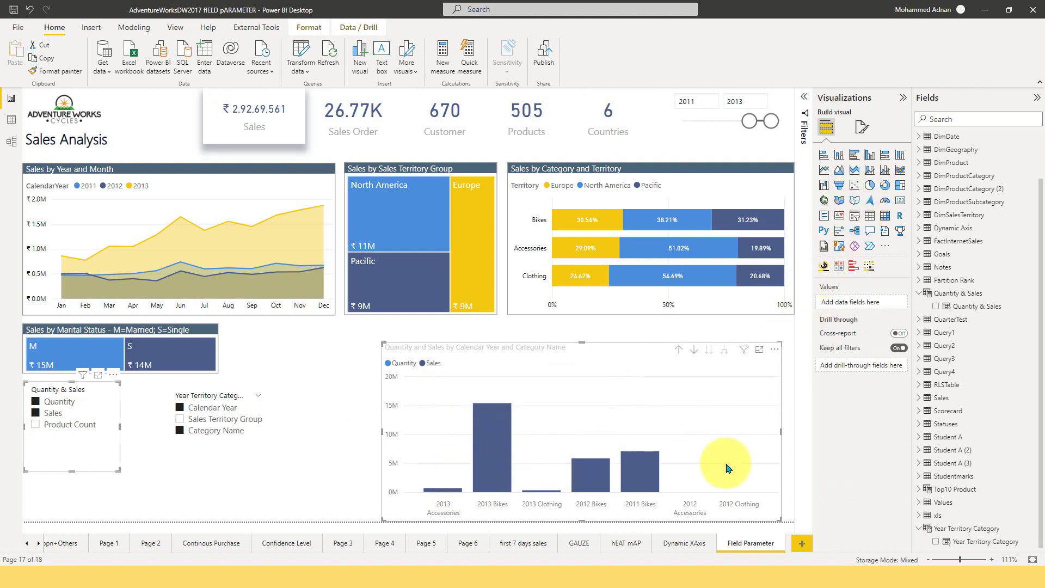
left_click(871, 157)
left_click(496, 352)
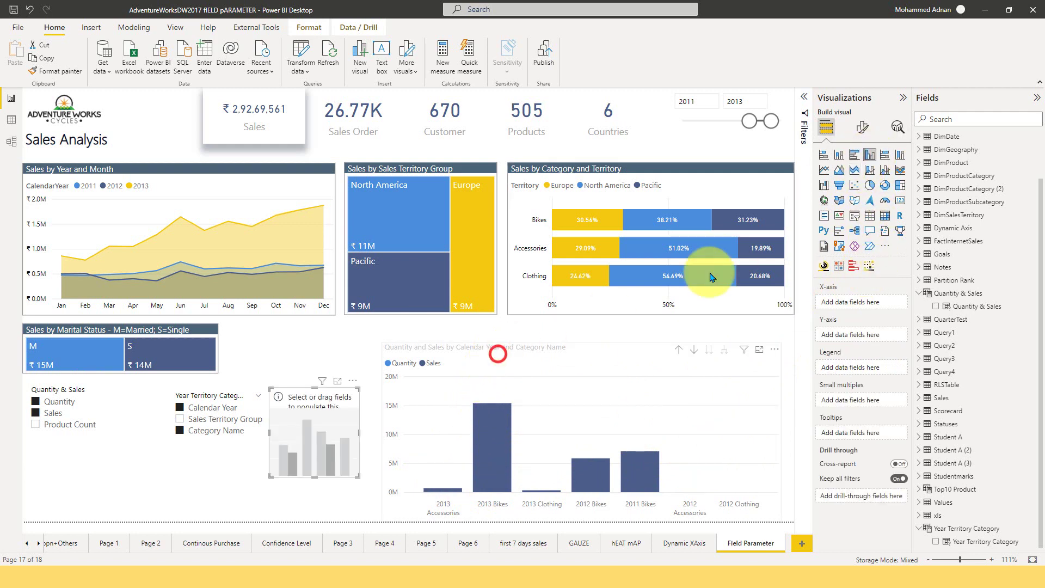
left_click(871, 157)
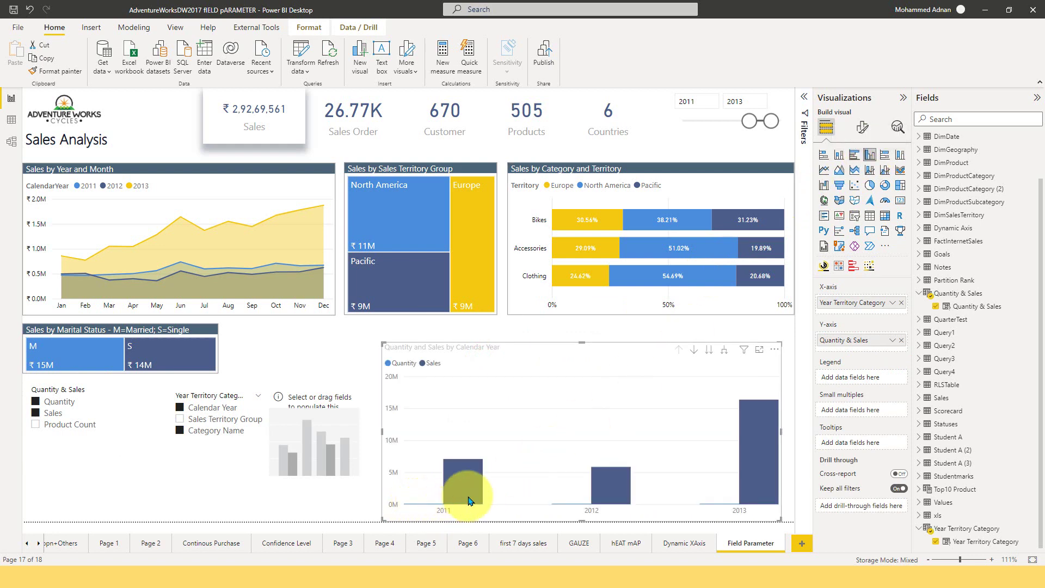
Step: Keep only Quantity selected and switch the Year Territory Category slicer to Sales Territory Group, Calendar Year and finally Category Name
left_click(53, 415)
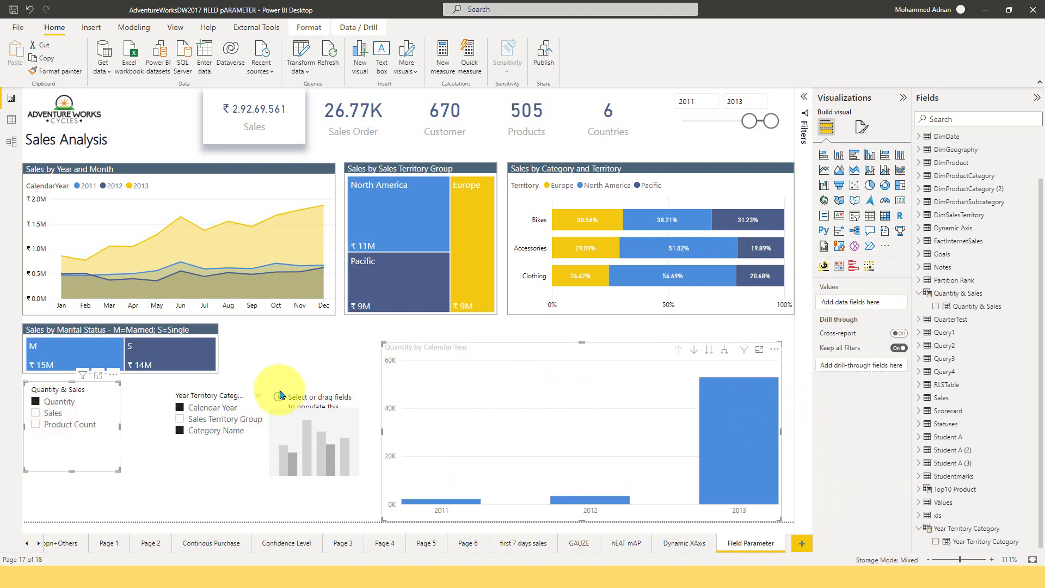
left_click(210, 422)
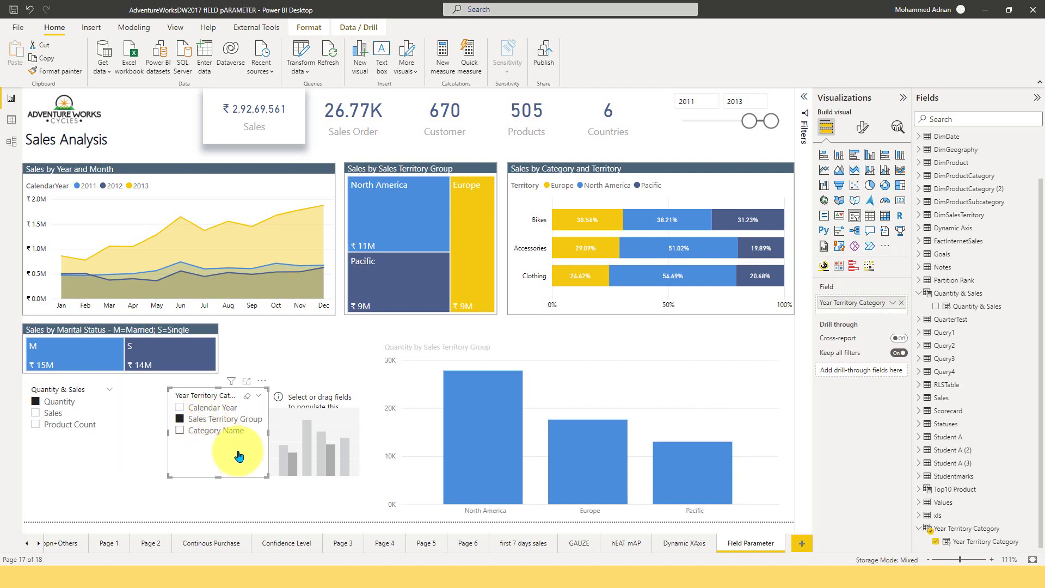
left_click(205, 407)
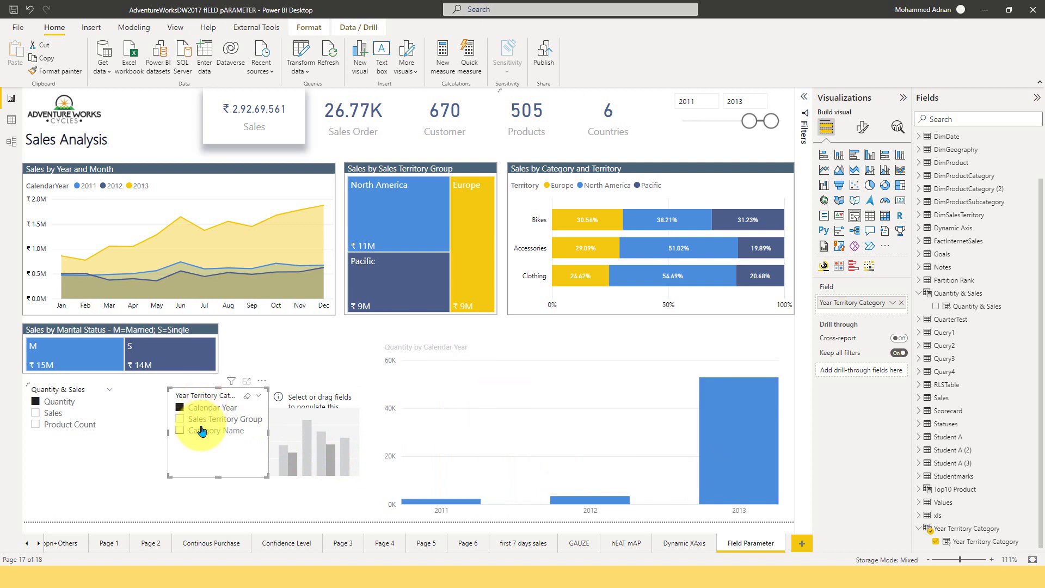
left_click(202, 431)
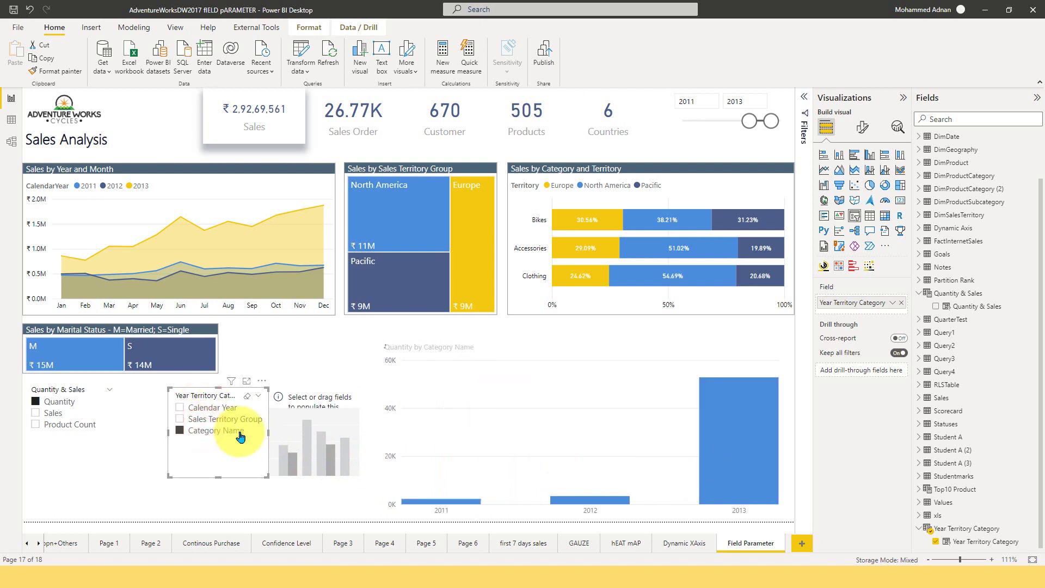